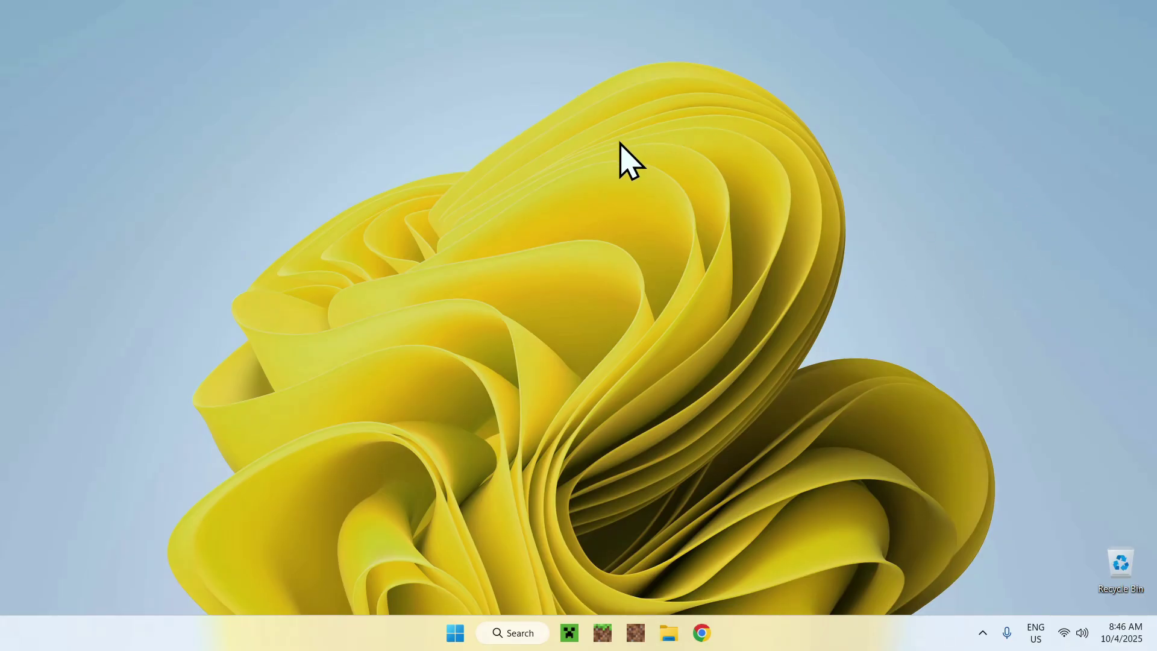
Open Google Chrome, search Google for Modrinth and open the modrinth.com website
{"action": "left_click", "coordinate": [702, 631]}
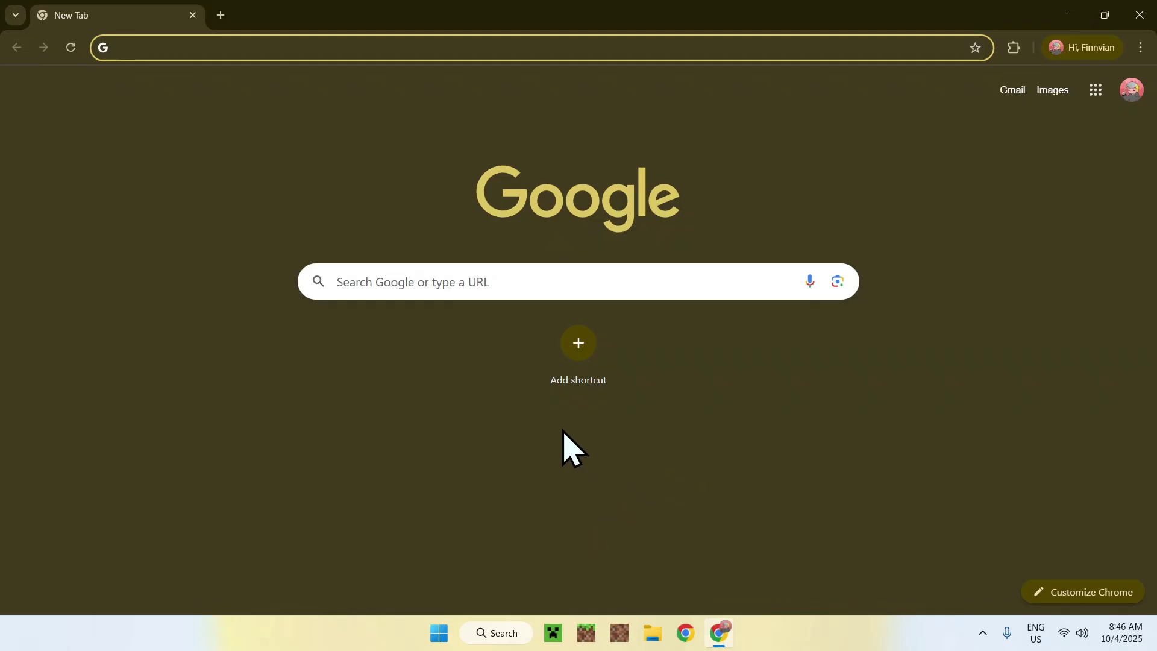
{"action": "left_click", "coordinate": [628, 281]}
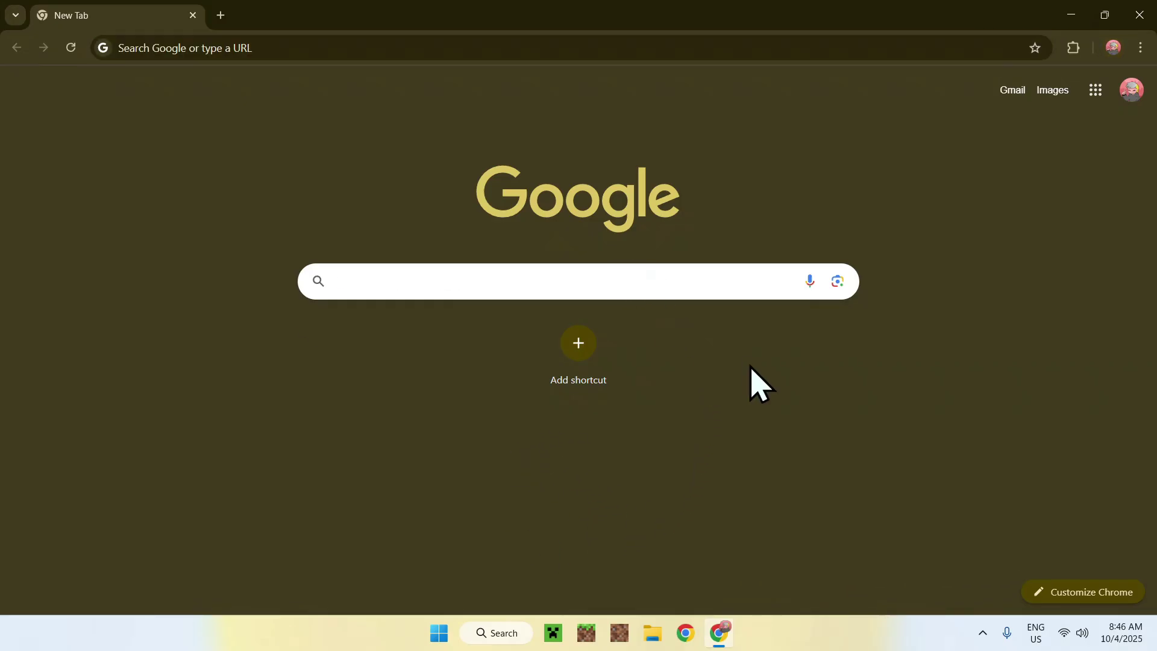
{"action": "type", "text": "Modrinth"}
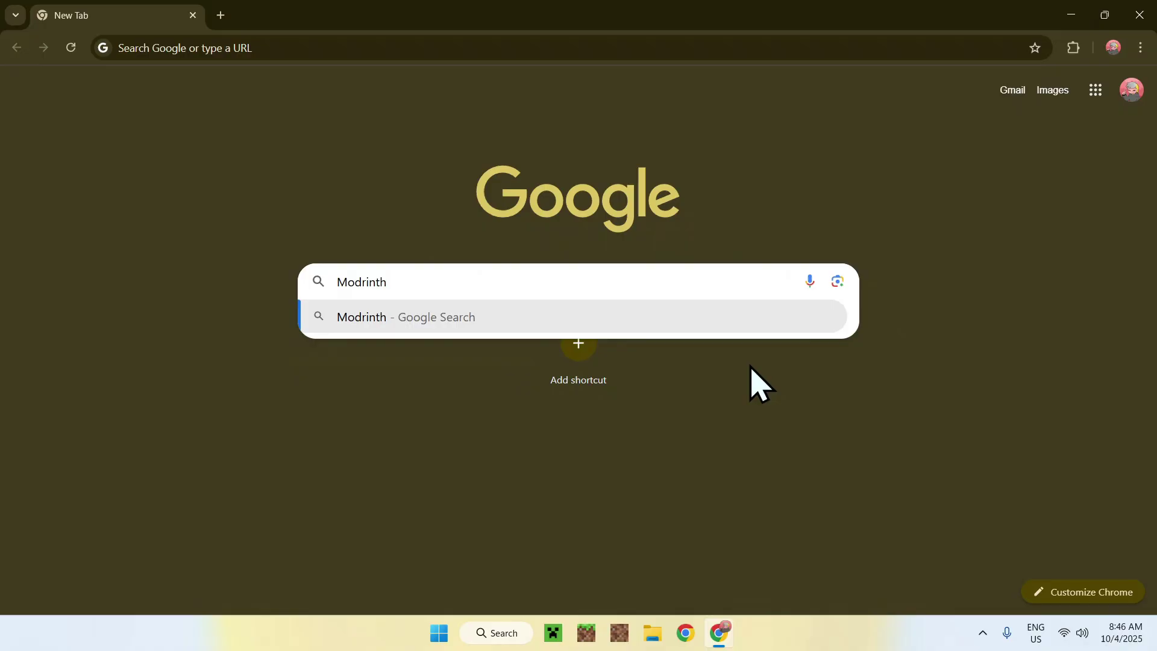
{"action": "key", "text": "Return"}
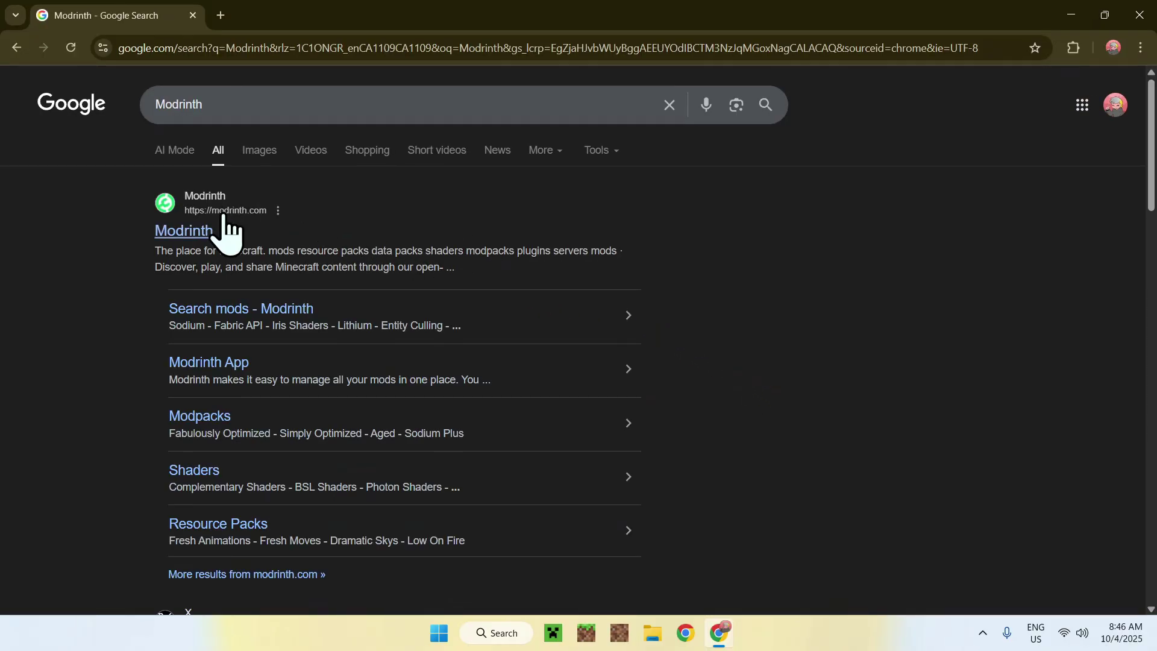
{"action": "left_click", "coordinate": [182, 237]}
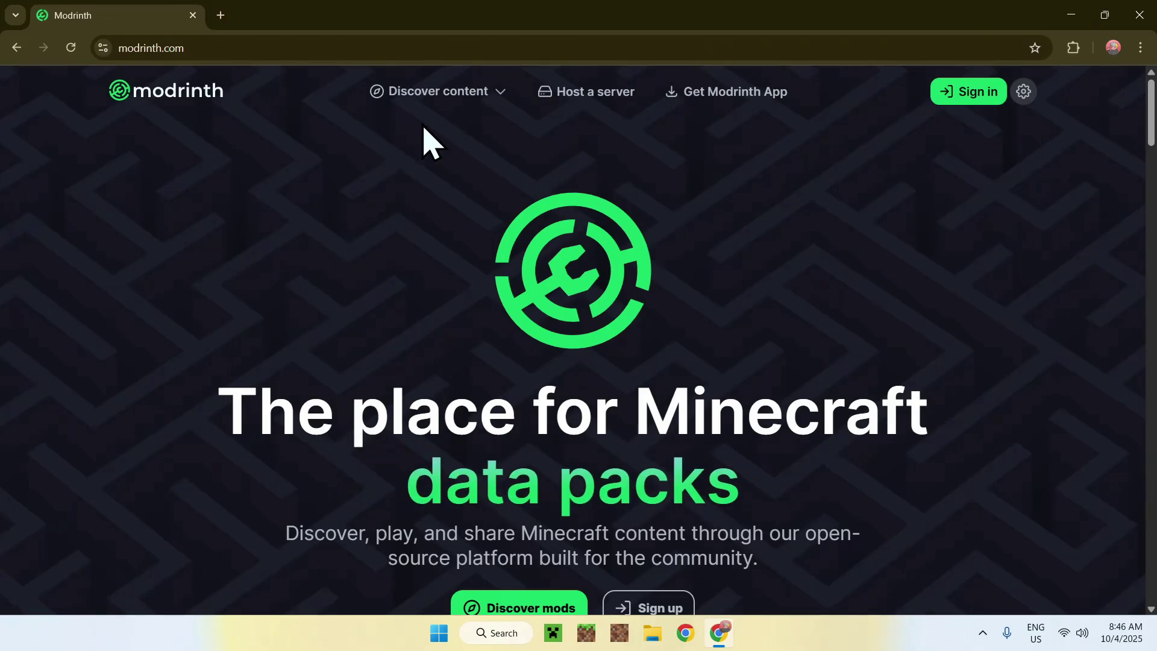
Search Modrinth's mods for "WI Zoom" and open the WI Zoom mod page
{"action": "mouse_move", "coordinate": [444, 107]}
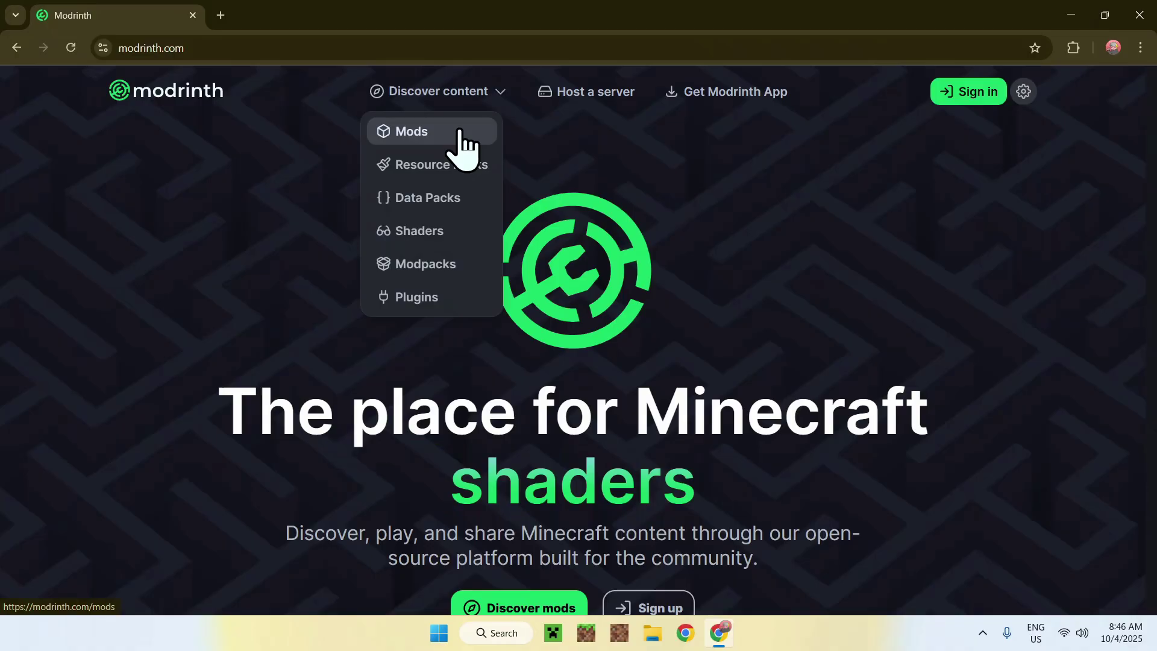
{"action": "left_click", "coordinate": [461, 131]}
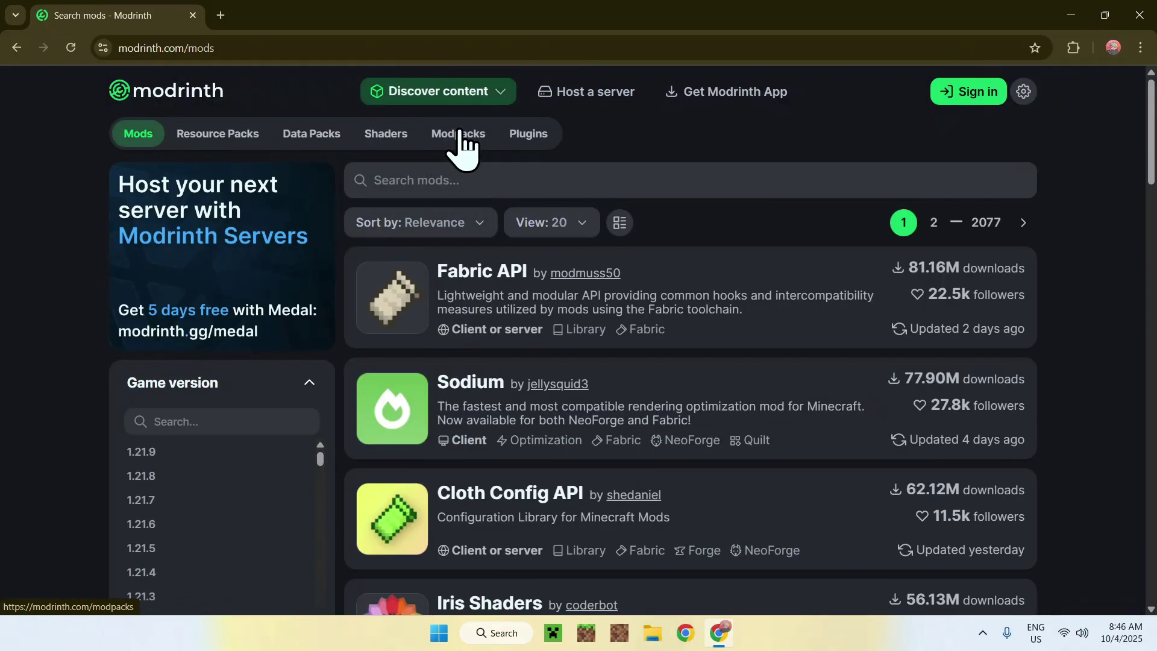
{"action": "left_click", "coordinate": [511, 181]}
{"action": "type", "text": "W"}
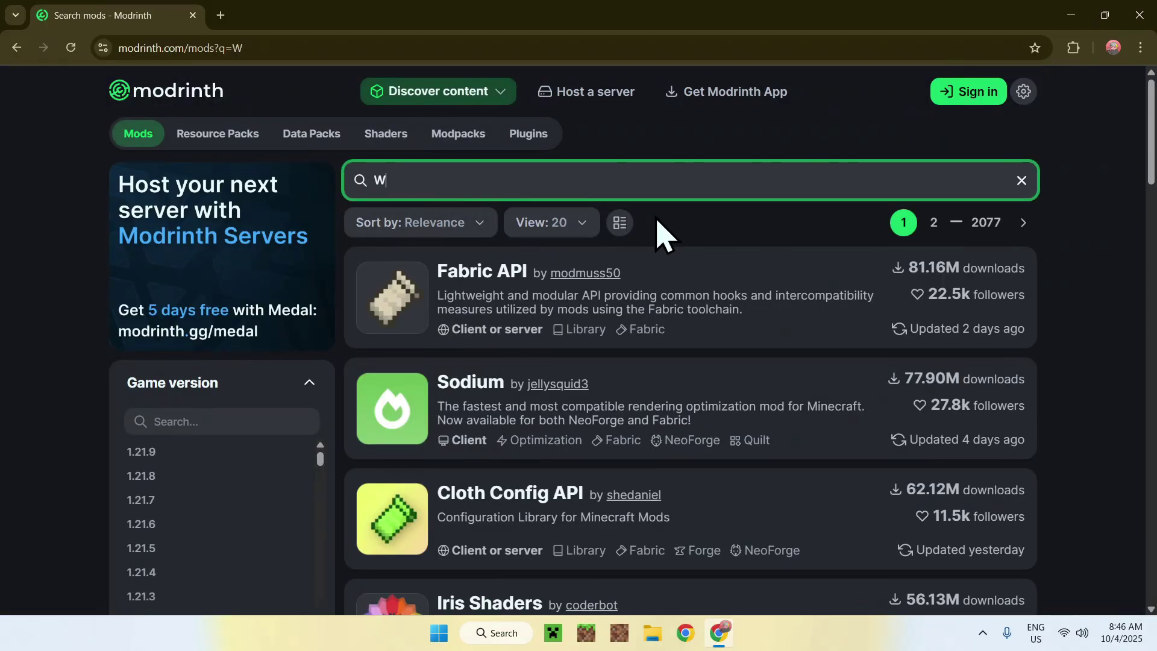
{"action": "type", "text": "I Zoom"}
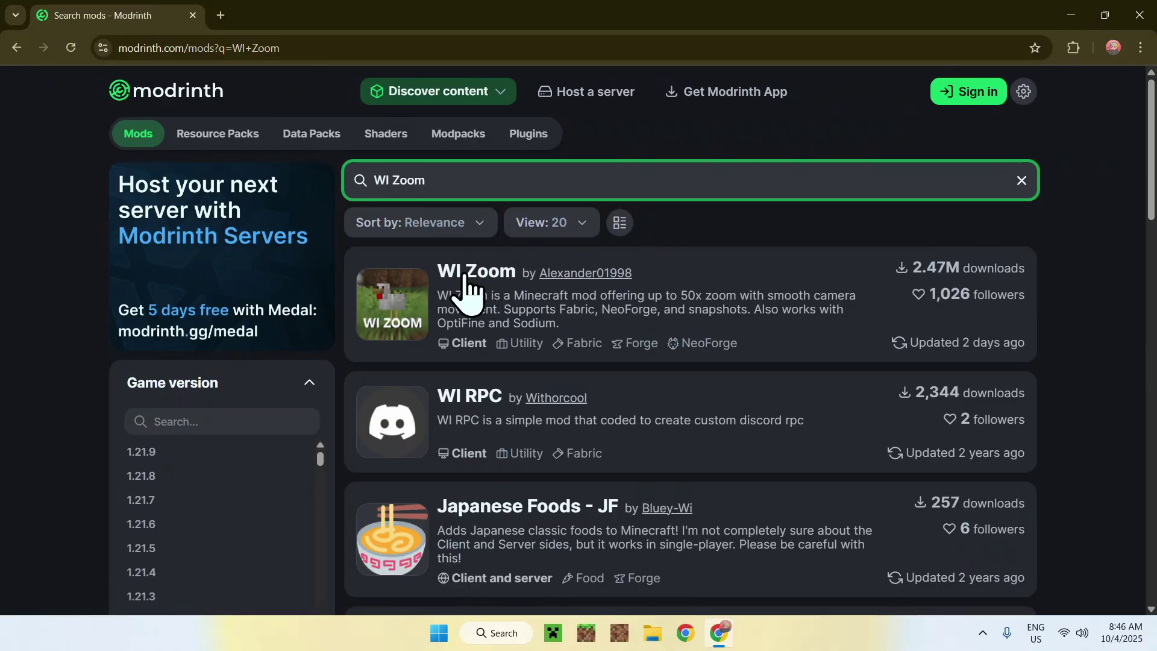
{"action": "left_click", "coordinate": [472, 277]}
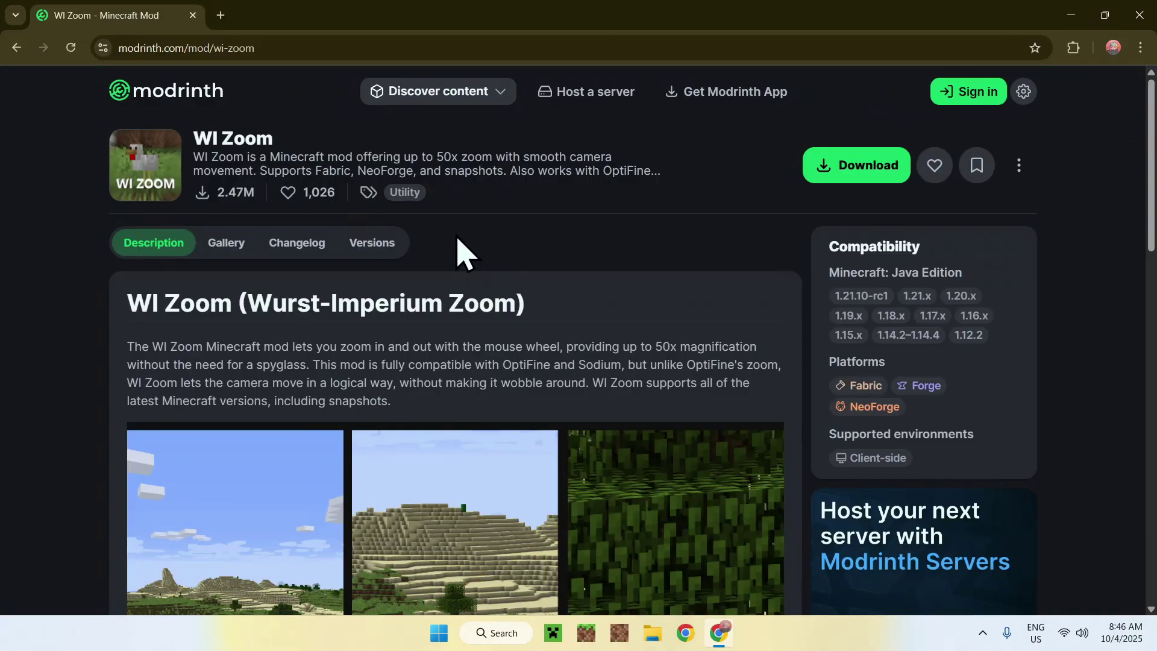
Filter the WI Zoom versions by game version 1.21.9 and download 1.6-MC1.21.9 for Fabric
{"action": "left_click", "coordinate": [364, 267]}
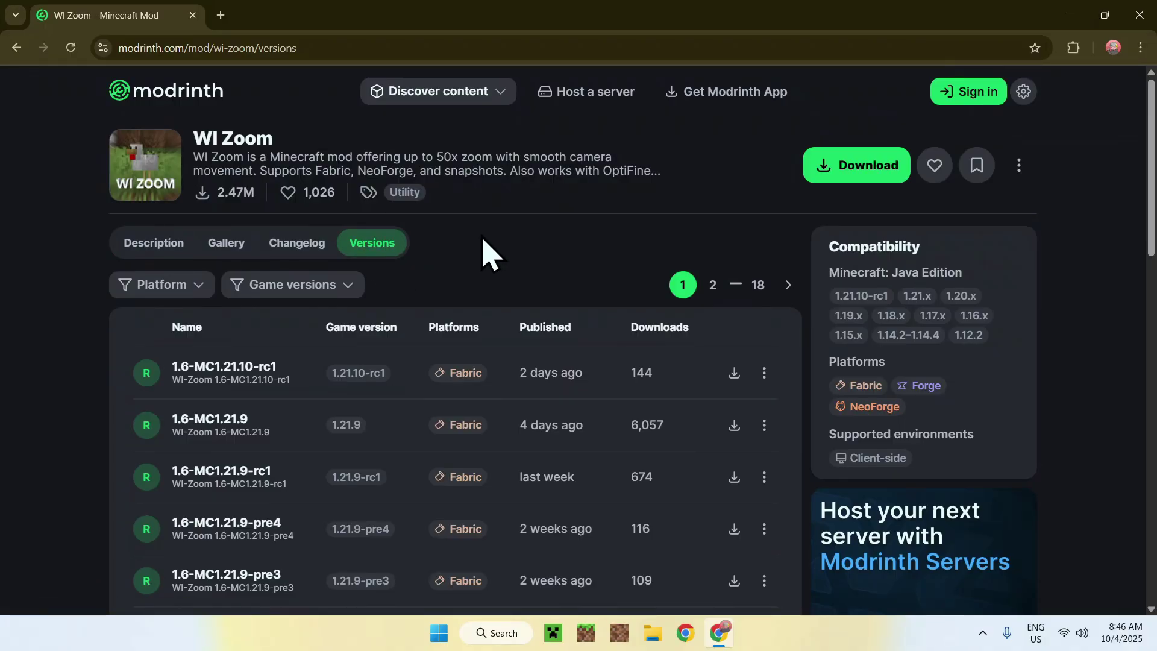
{"action": "left_click", "coordinate": [290, 288]}
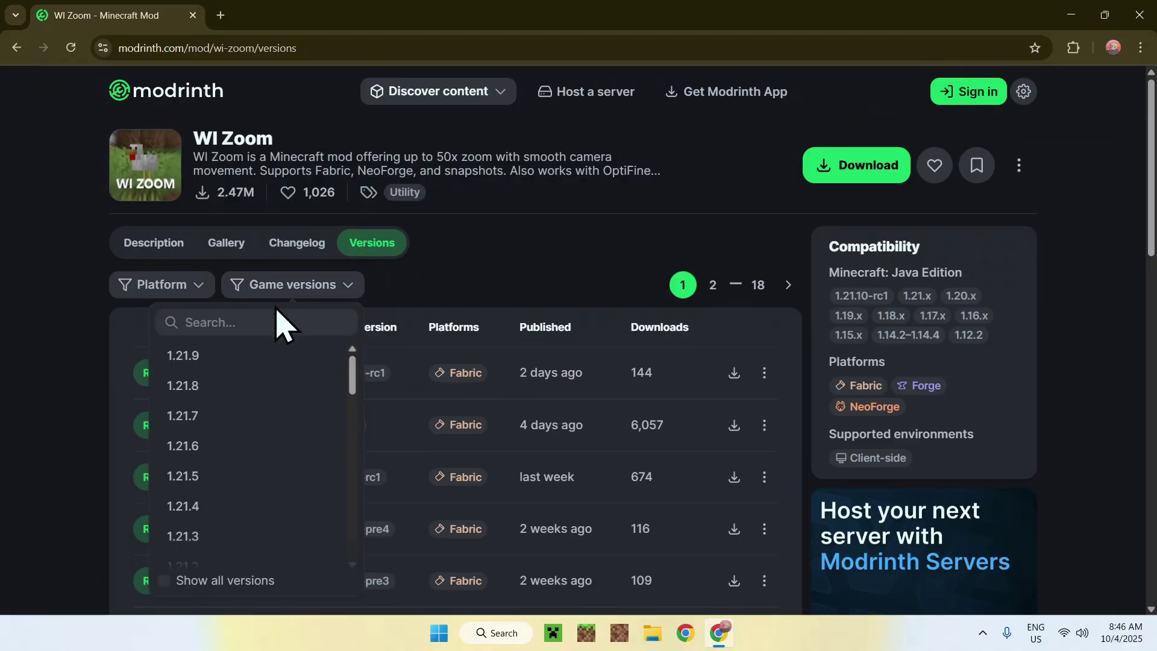
{"action": "left_click", "coordinate": [240, 362]}
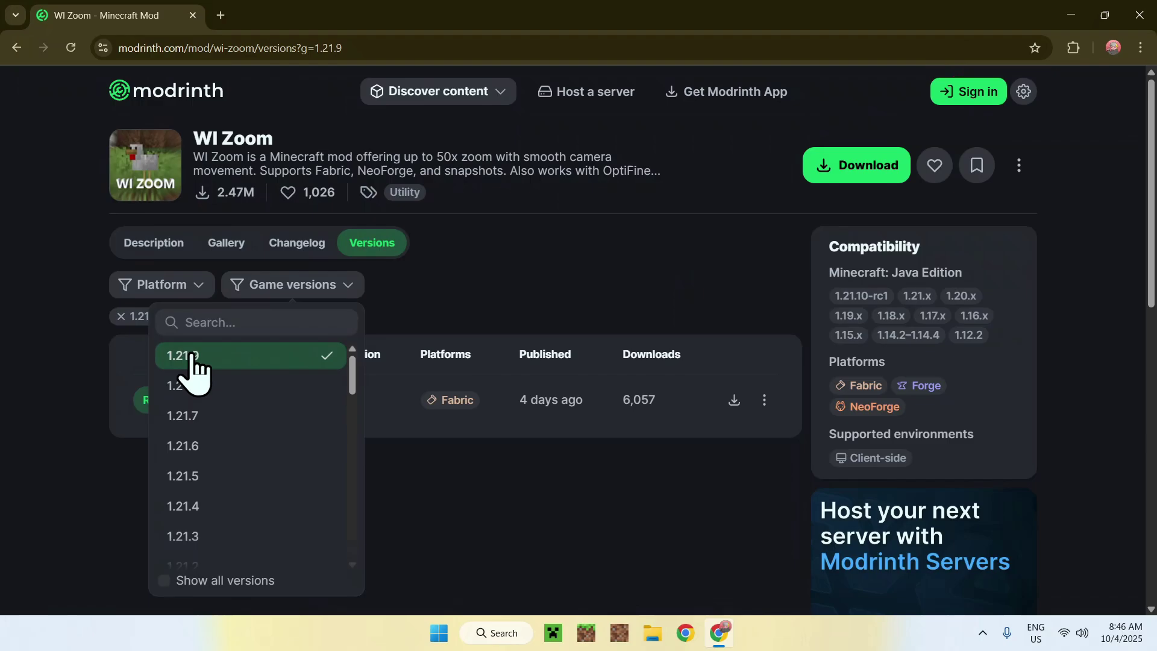
{"action": "left_click", "coordinate": [72, 364]}
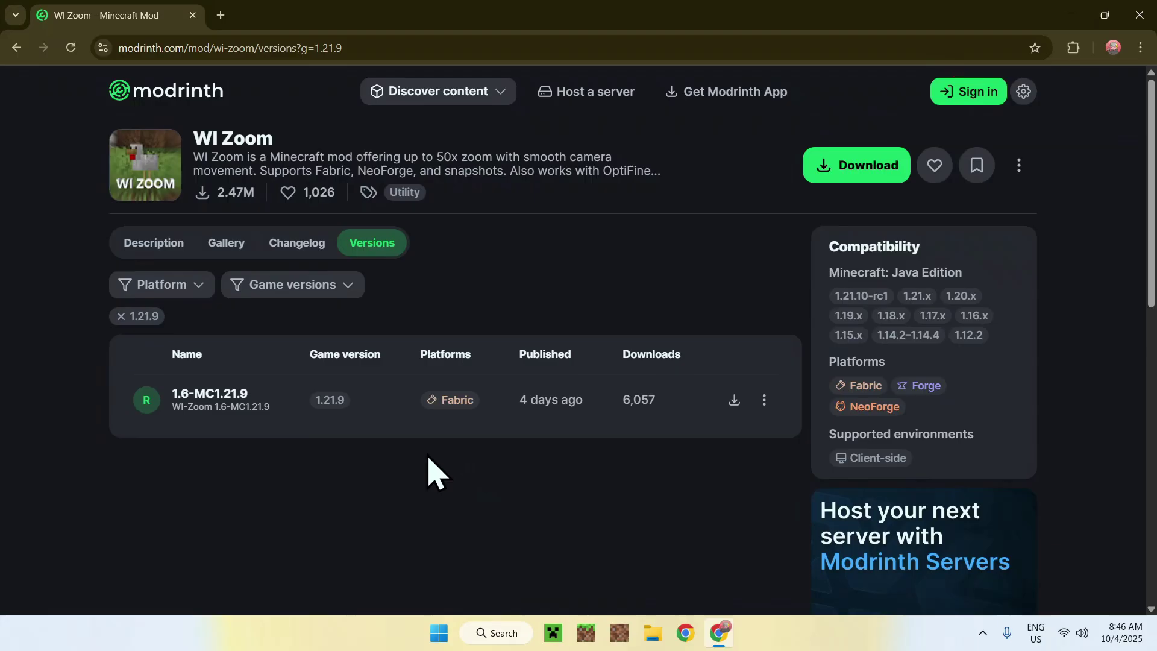
{"action": "left_click", "coordinate": [735, 401]}
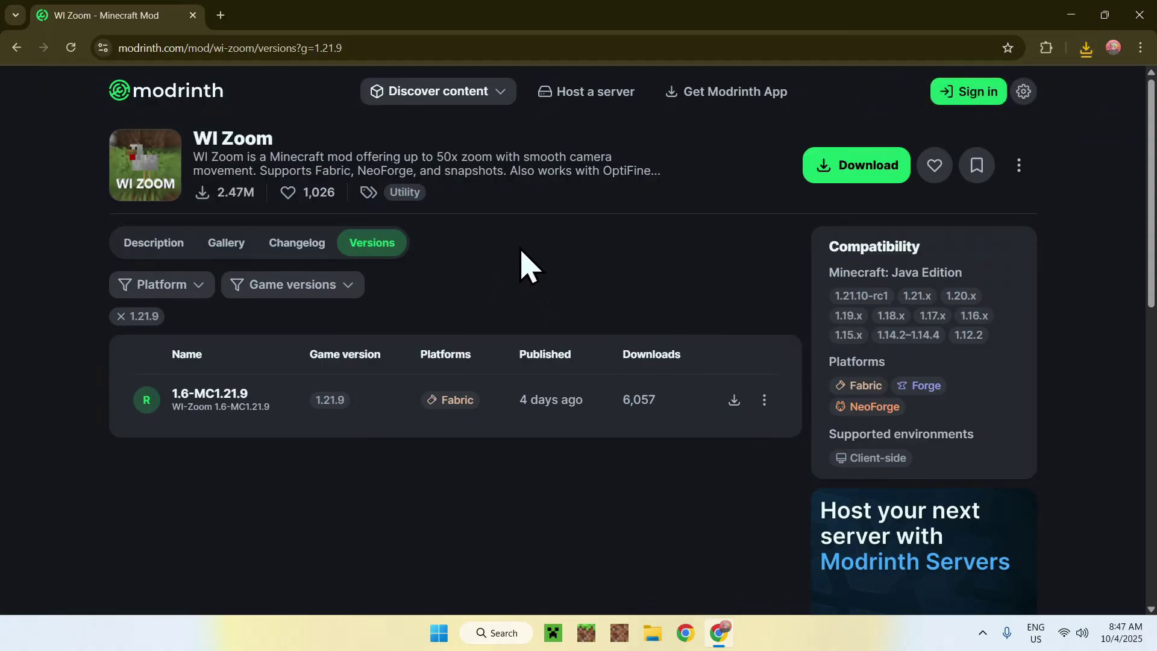
Open the details of WI Zoom 1.6-MC1.21.9 and go to its required Fabric API dependency's page
{"action": "left_click", "coordinate": [194, 397]}
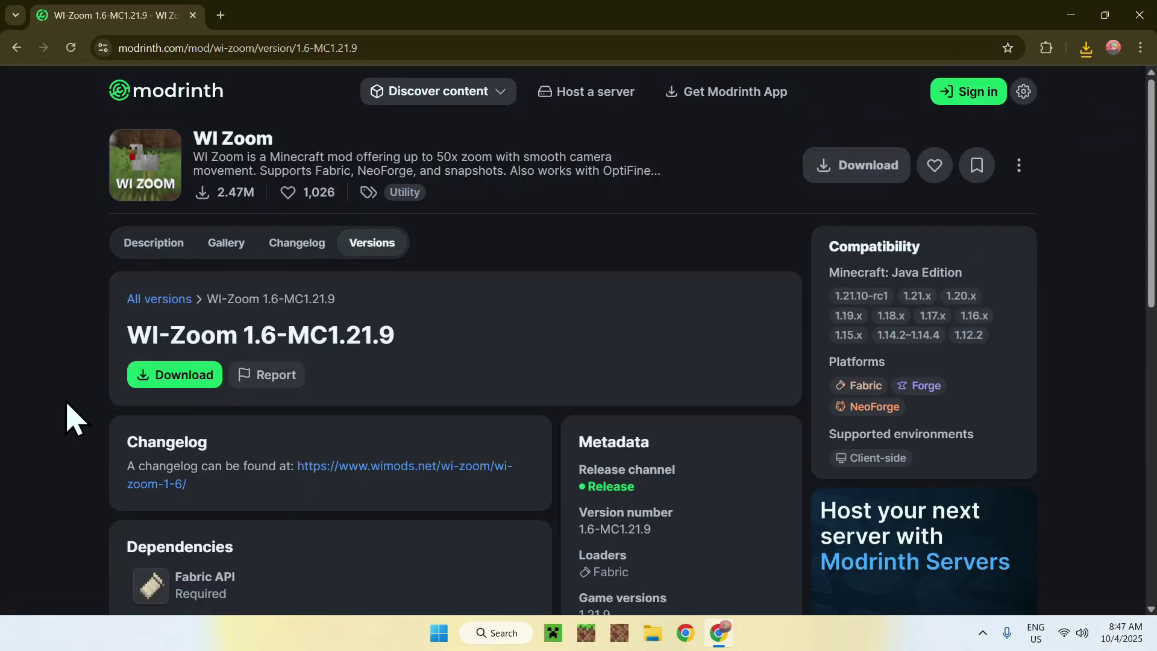
{"action": "scroll", "coordinate": [66, 416], "scroll_direction": "down", "scroll_amount": 2}
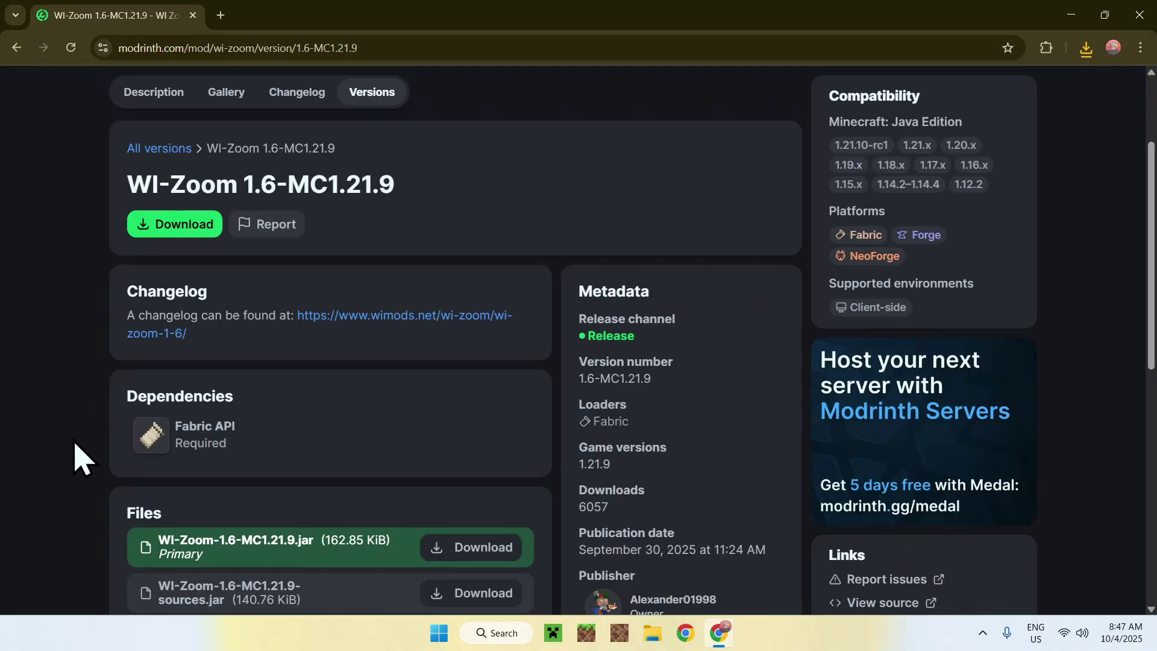
{"action": "left_click", "coordinate": [263, 442]}
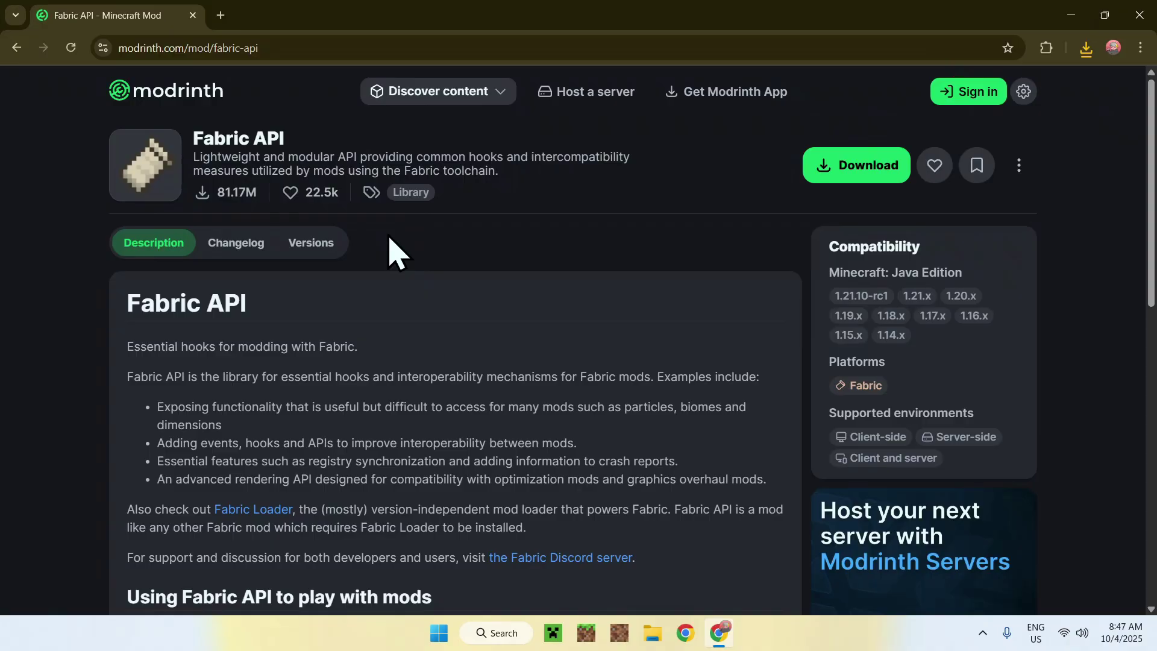
Filter the Fabric API versions by game version 1.21.9 and download 0.134.0+1.21.9
{"action": "left_click", "coordinate": [311, 265]}
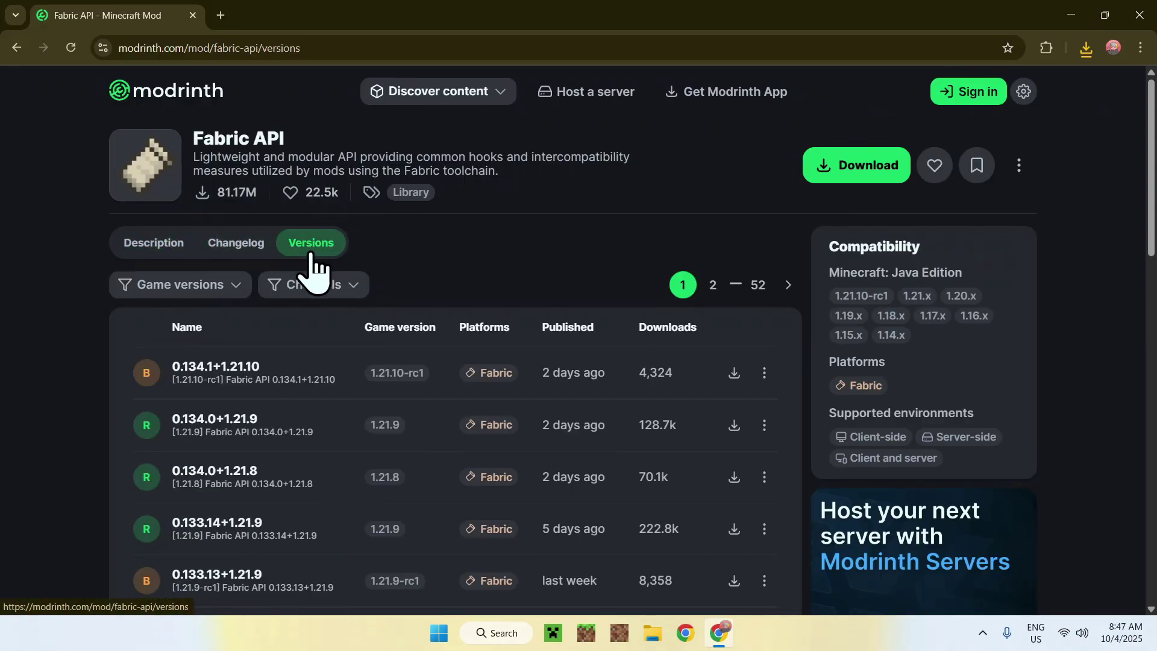
{"action": "left_click", "coordinate": [176, 288]}
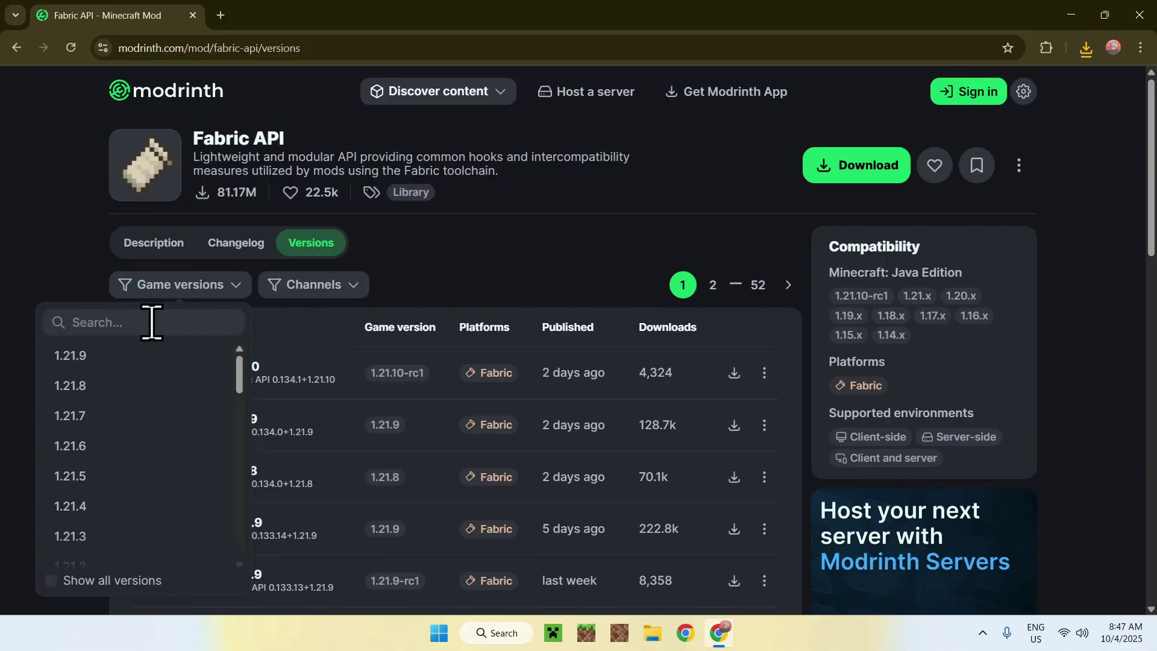
{"action": "left_click", "coordinate": [120, 369]}
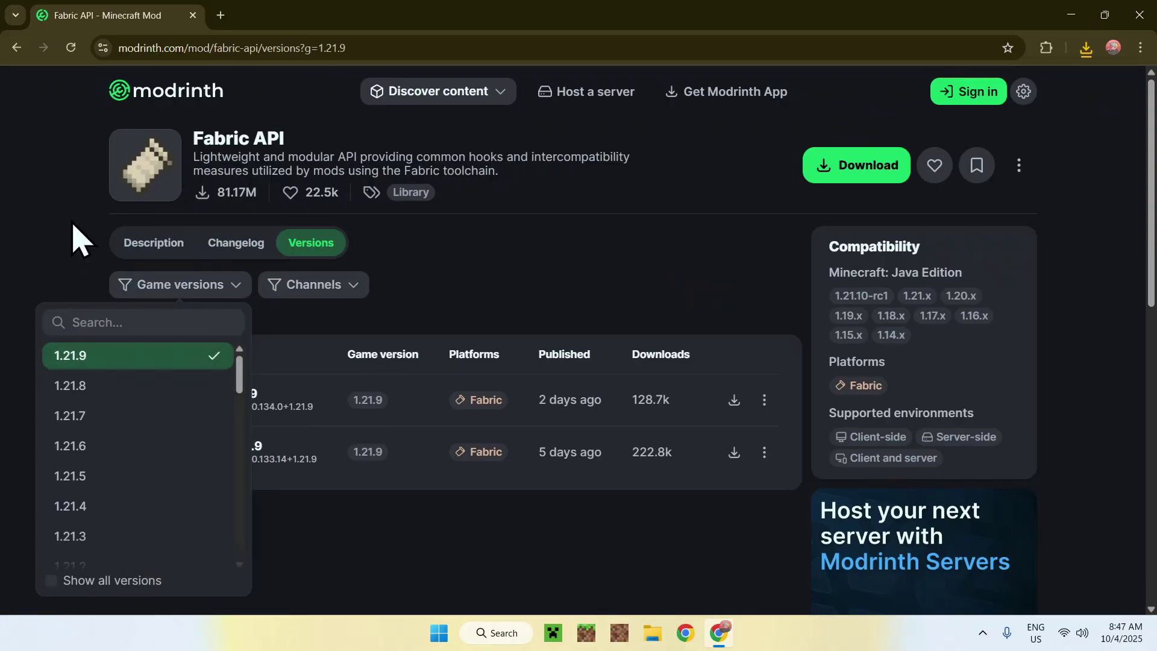
{"action": "left_click", "coordinate": [71, 244]}
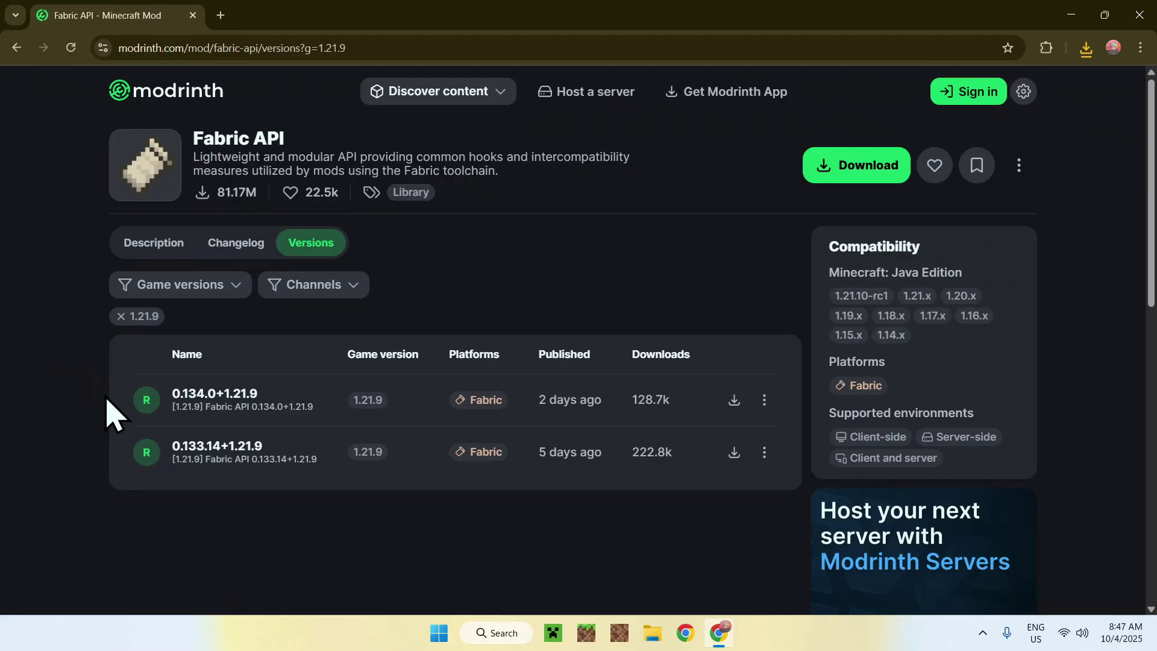
{"action": "left_click", "coordinate": [734, 400]}
Search Google for "Fabric Minecraft" in a new browser tab and open the fabricmc.net website
{"action": "left_click", "coordinate": [221, 15]}
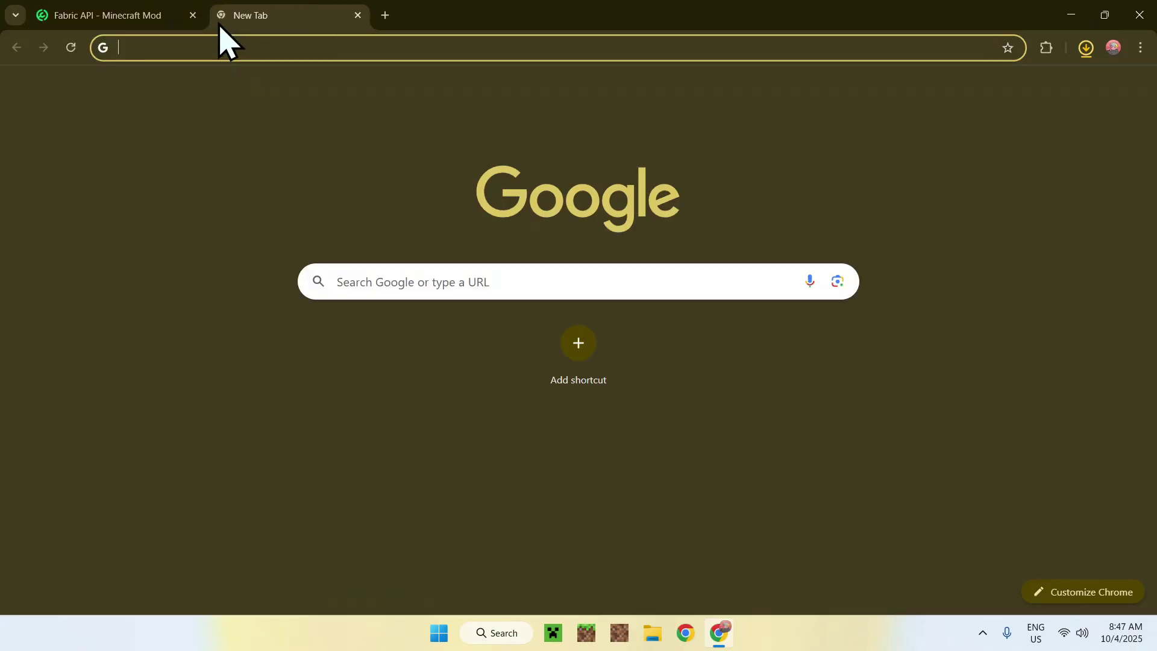
{"action": "left_click", "coordinate": [362, 281]}
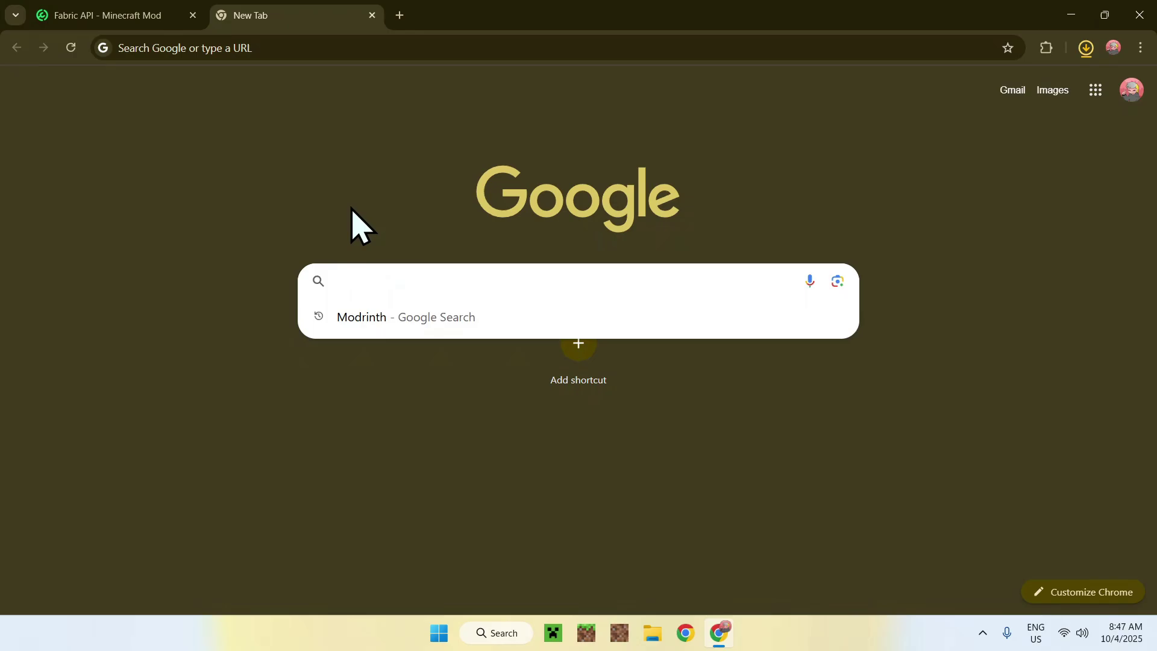
{"action": "type", "text": "Fabric"}
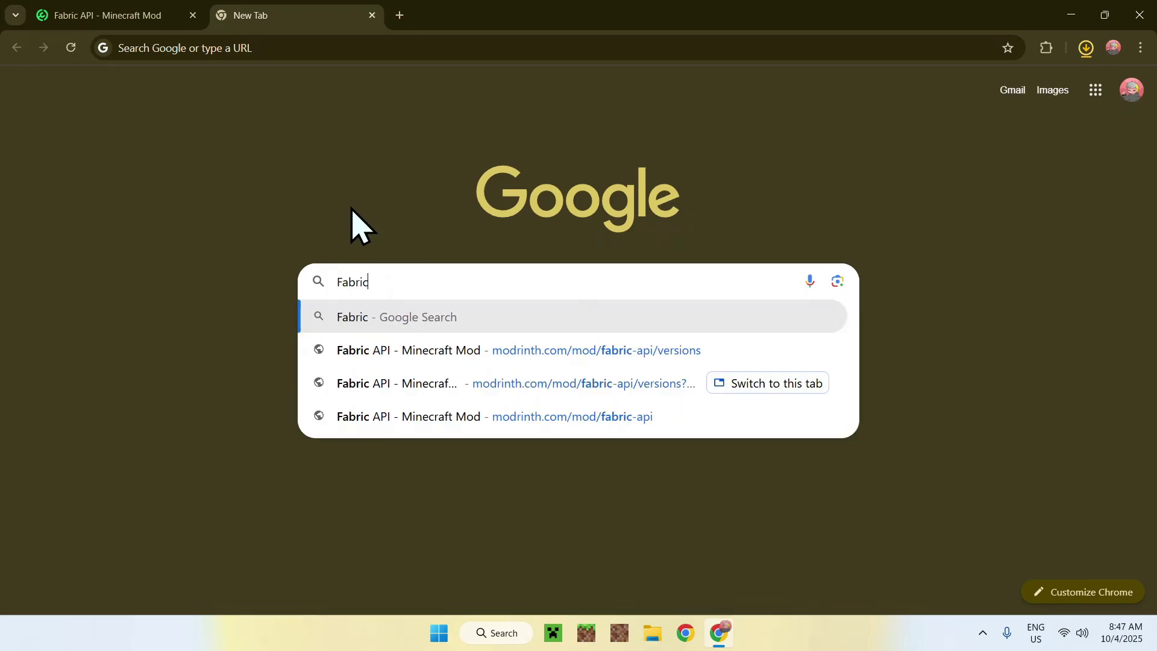
{"action": "type", "text": " Minecraft"}
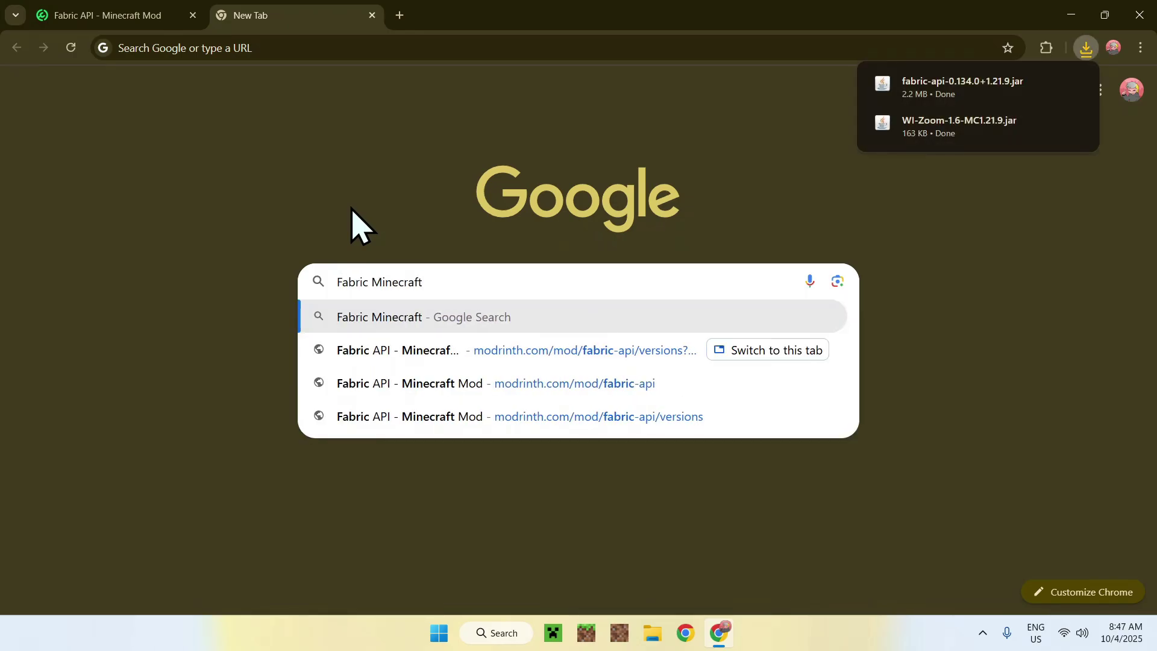
{"action": "key", "text": "Return"}
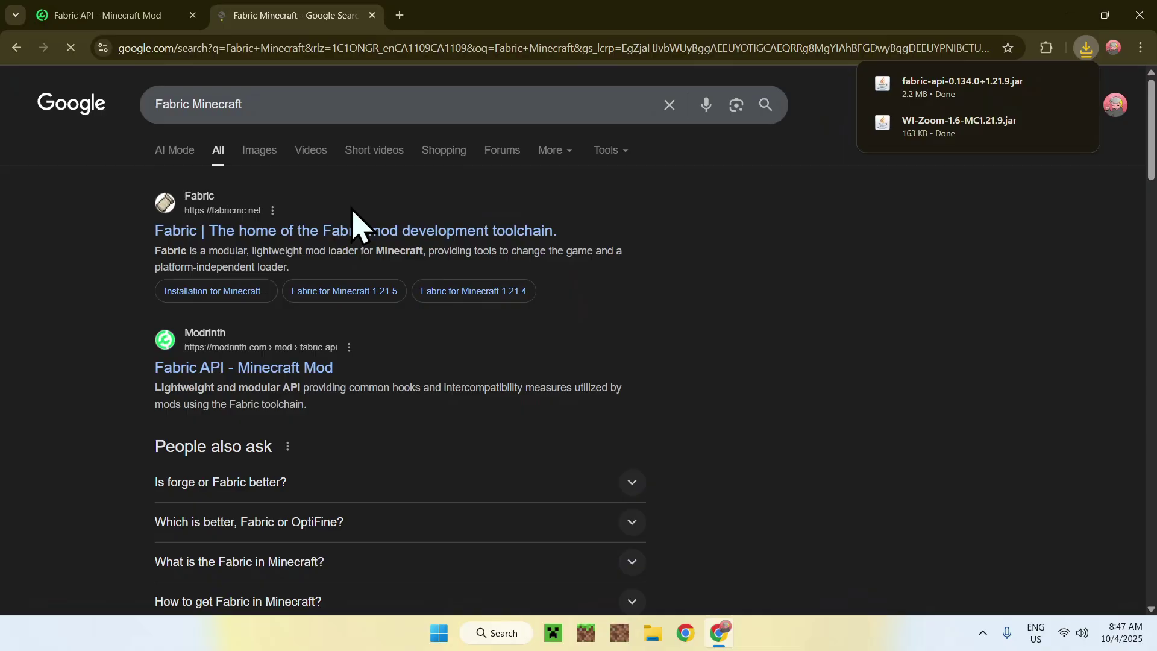
{"action": "left_click", "coordinate": [207, 244]}
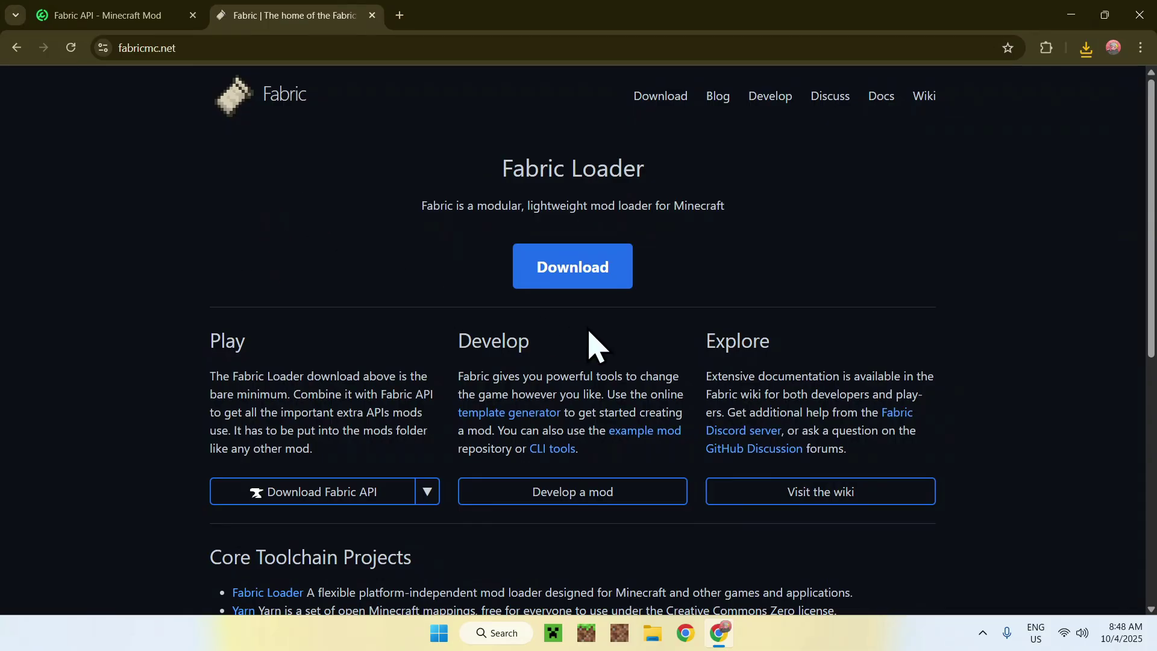
Download the Fabric Loader installer for Windows and close the browser
{"action": "left_click", "coordinate": [560, 278]}
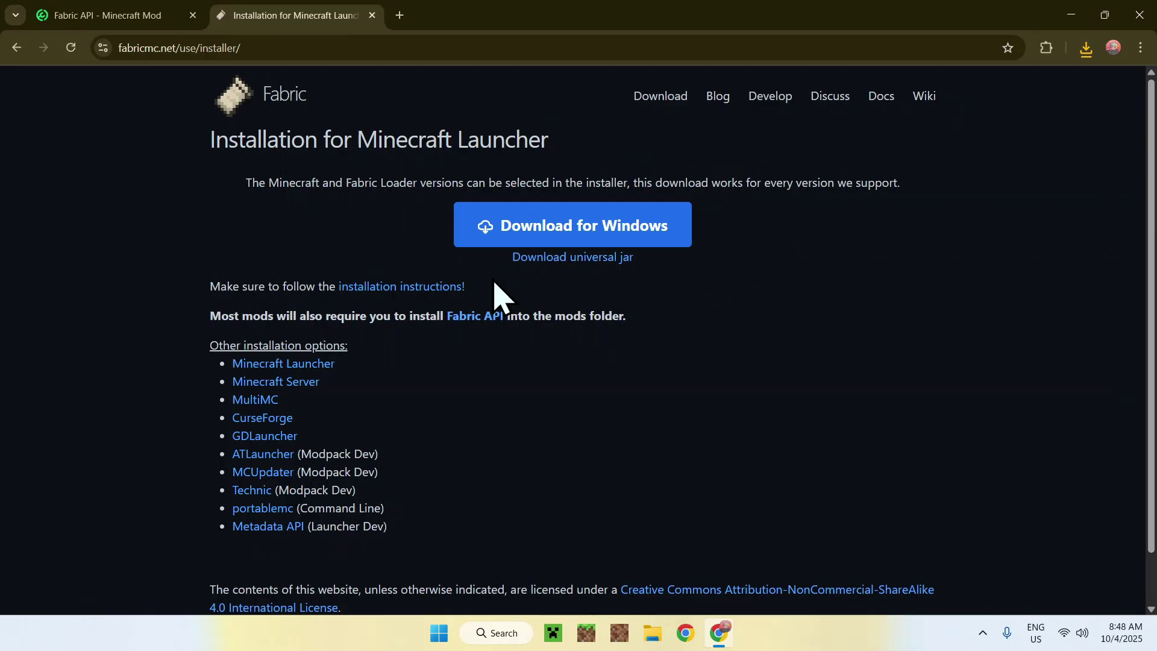
{"action": "left_click", "coordinate": [563, 244]}
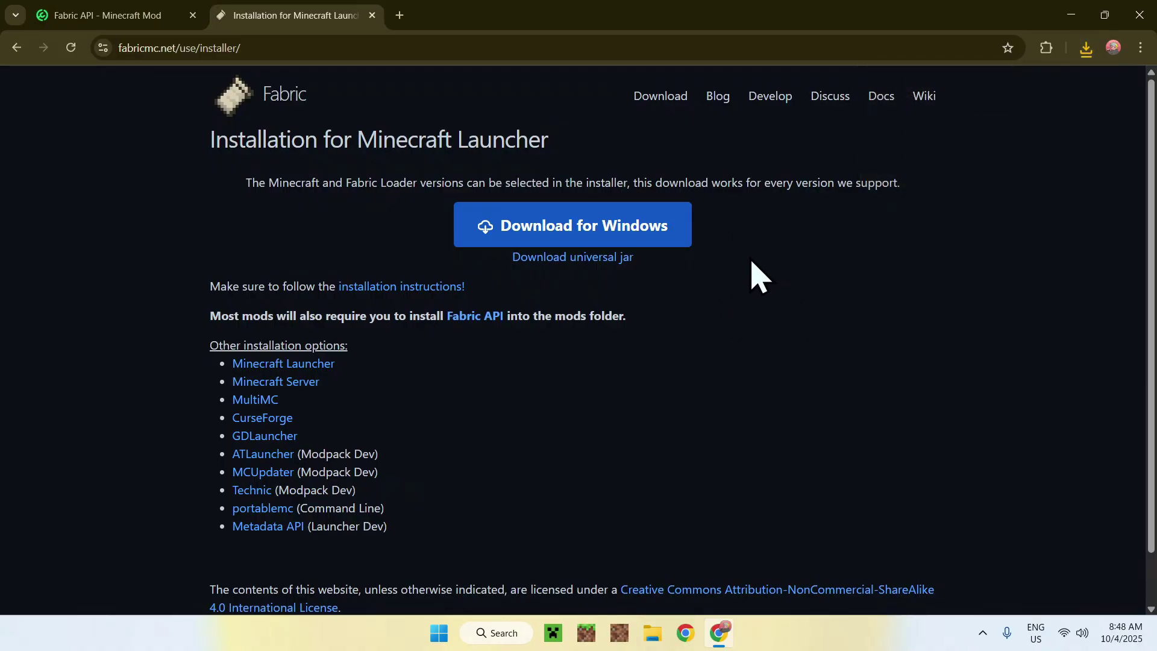
{"action": "left_click", "coordinate": [1138, 14]}
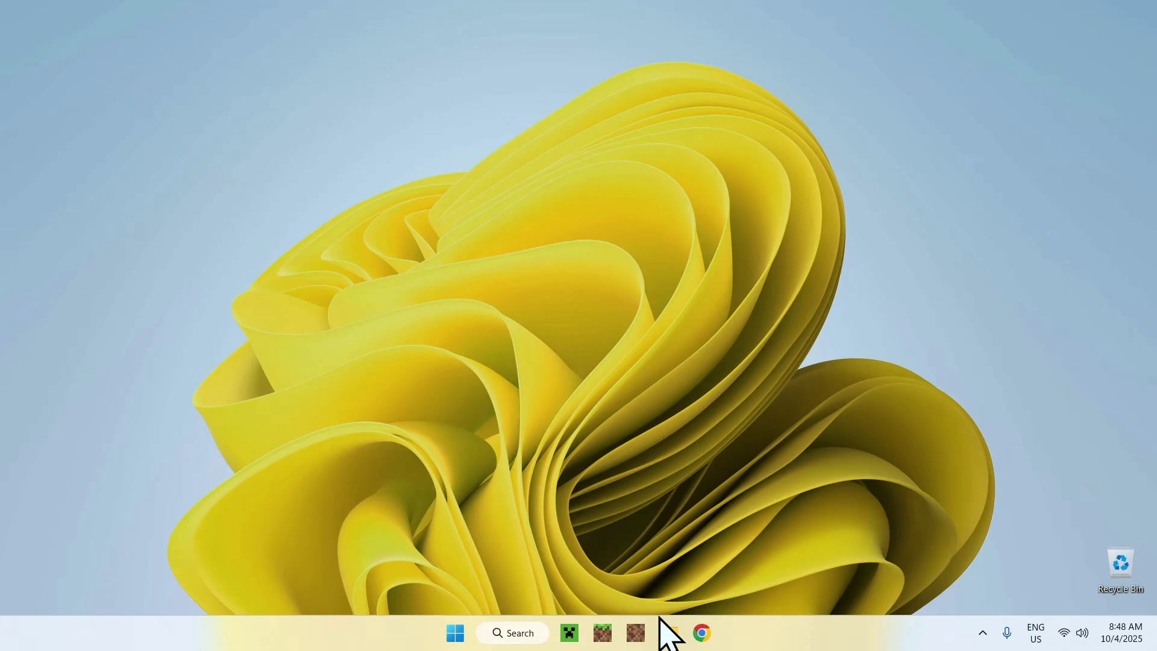
Open the Downloads folder in File Explorer and run fabric-installer-1.1.0.exe
{"action": "left_click", "coordinate": [669, 633]}
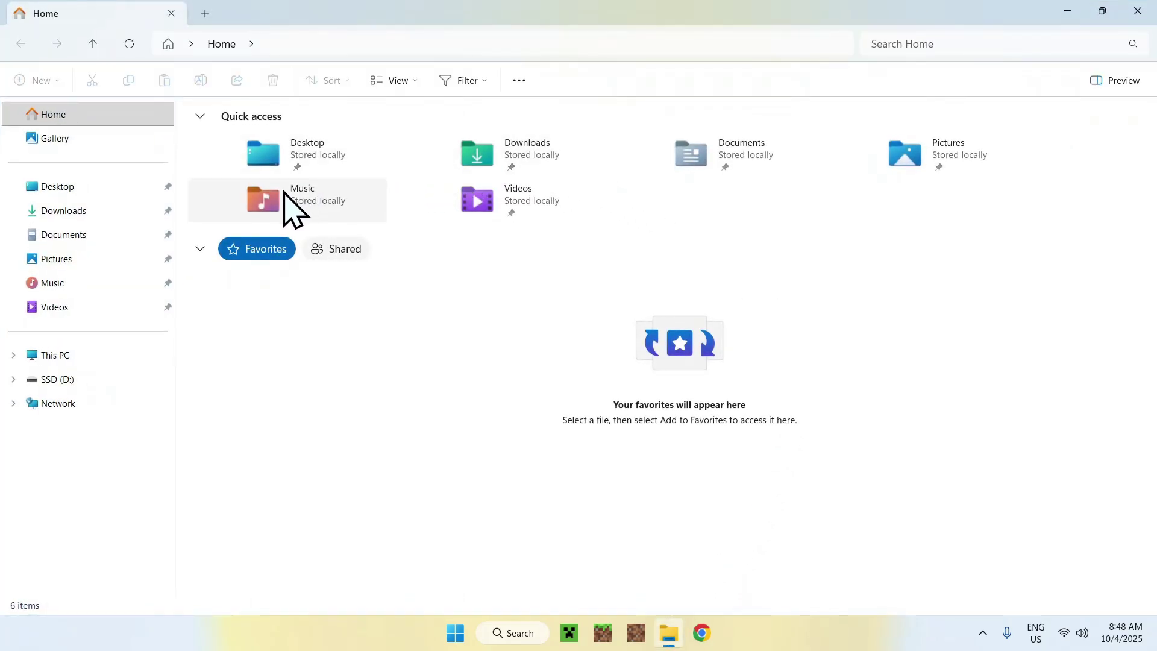
{"action": "left_click", "coordinate": [144, 212]}
{"action": "left_click_drag", "start_coordinate": [205, 251], "coordinate": [515, 336]}
{"action": "left_click_drag", "start_coordinate": [197, 258], "coordinate": [260, 297]}
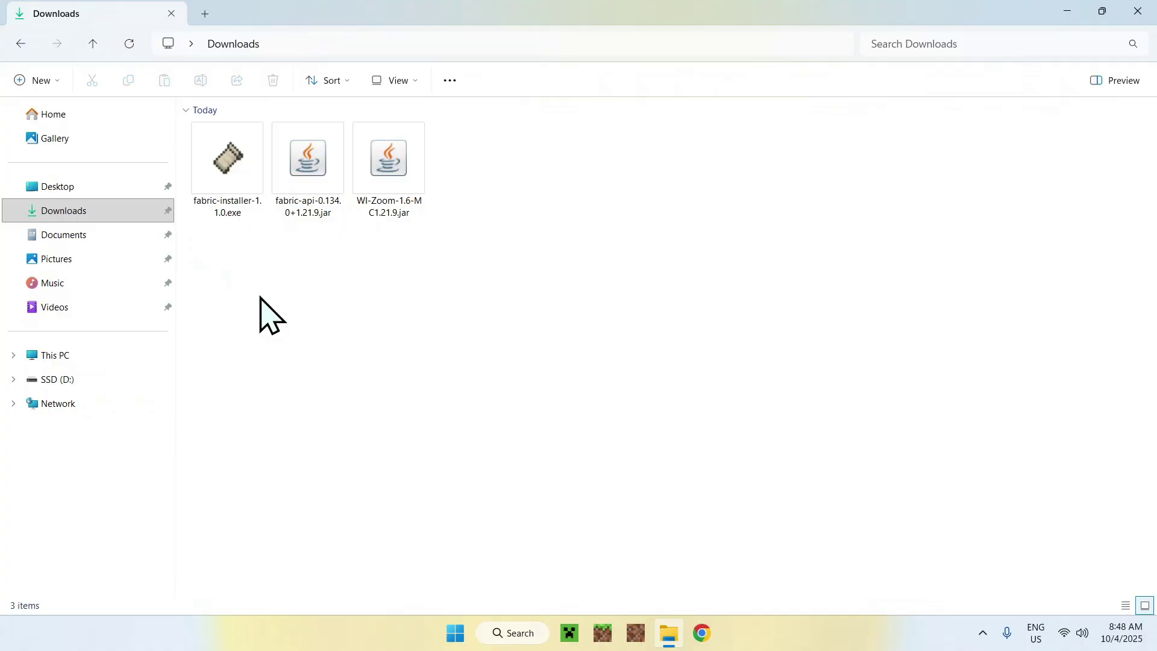
{"action": "double_click", "coordinate": [220, 184]}
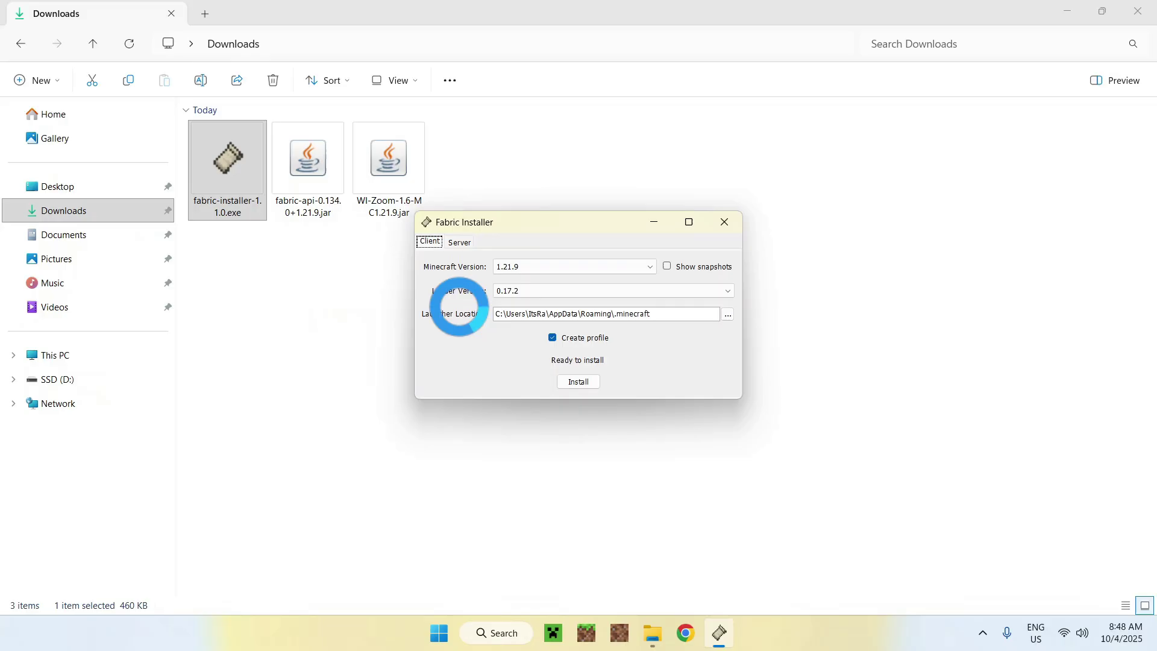
Install the Fabric Loader 0.17.2 client for Minecraft 1.21.9 and close the installer
{"action": "left_click", "coordinate": [511, 266]}
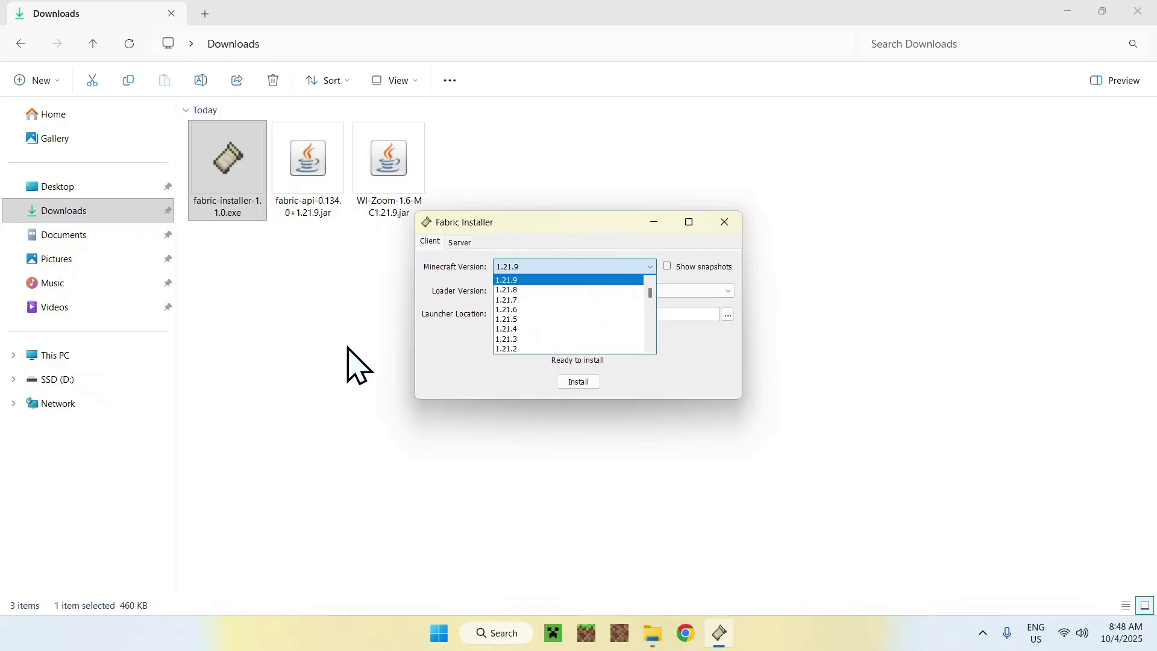
{"action": "left_click", "coordinate": [424, 364]}
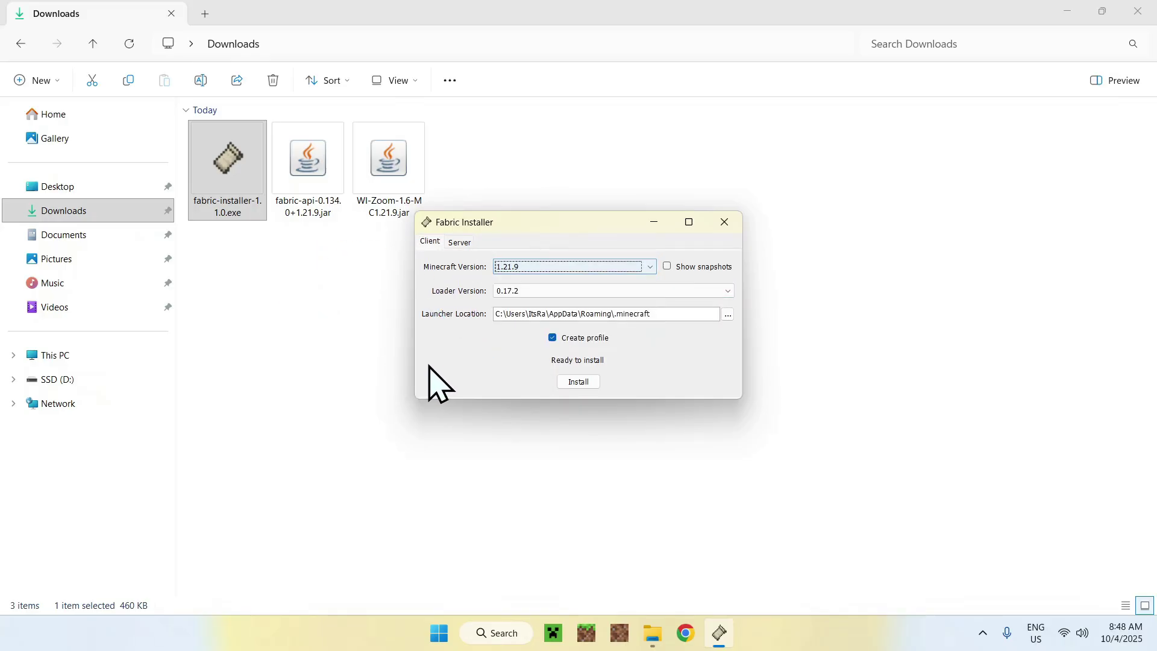
{"action": "left_click", "coordinate": [579, 384]}
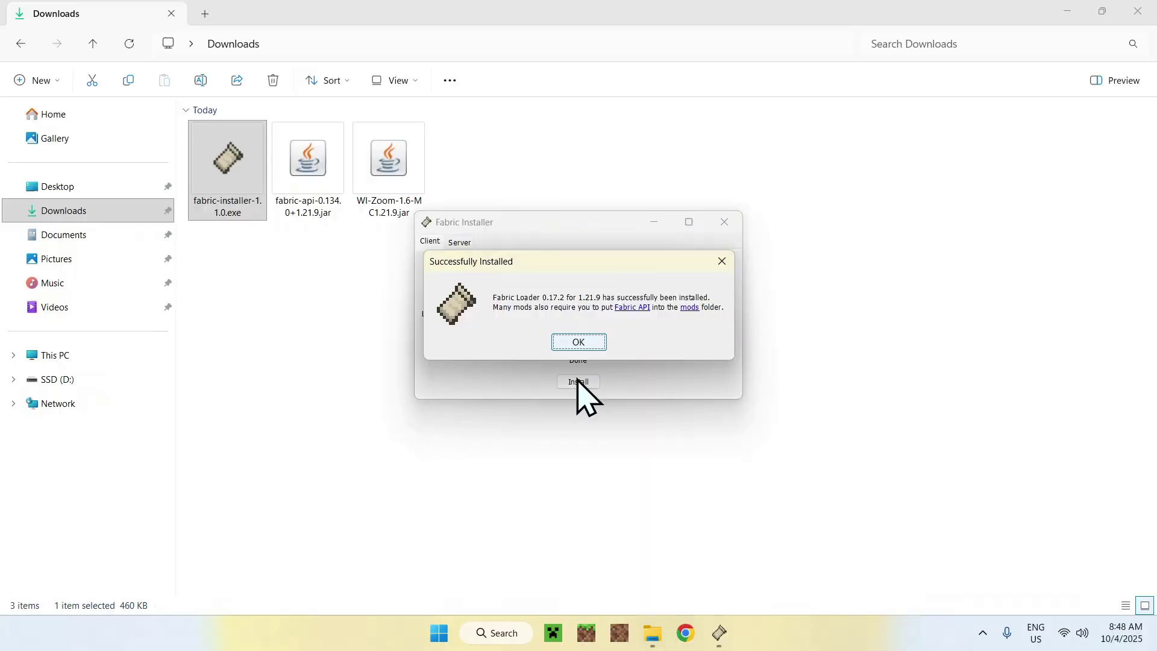
{"action": "left_click", "coordinate": [578, 341]}
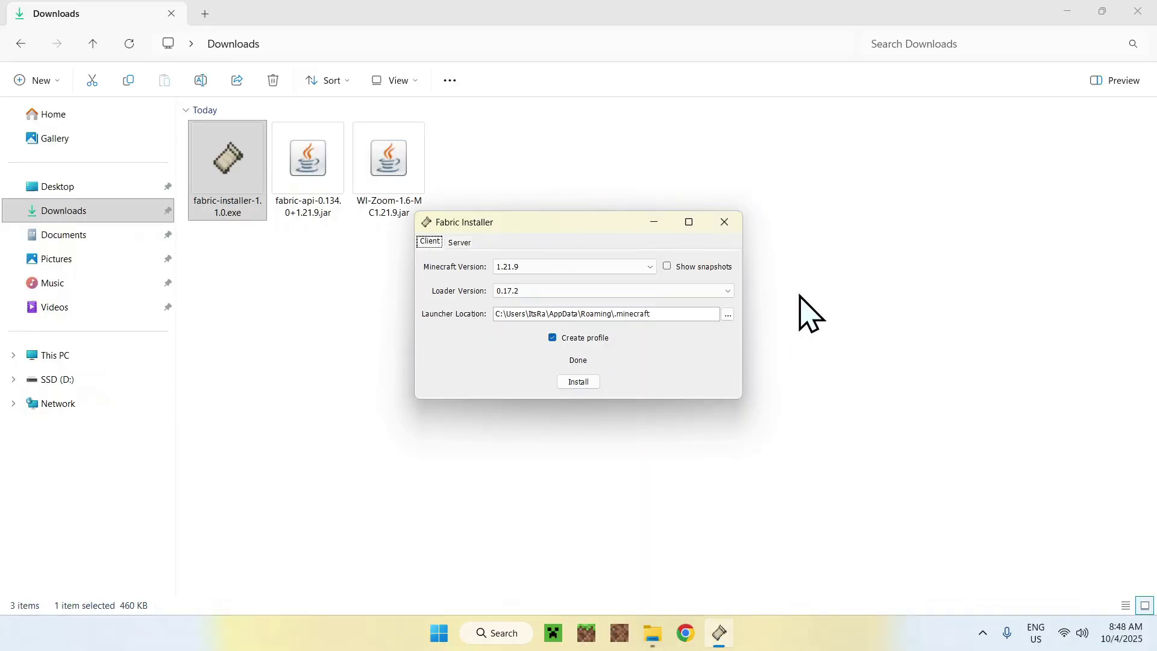
{"action": "left_click", "coordinate": [724, 223]}
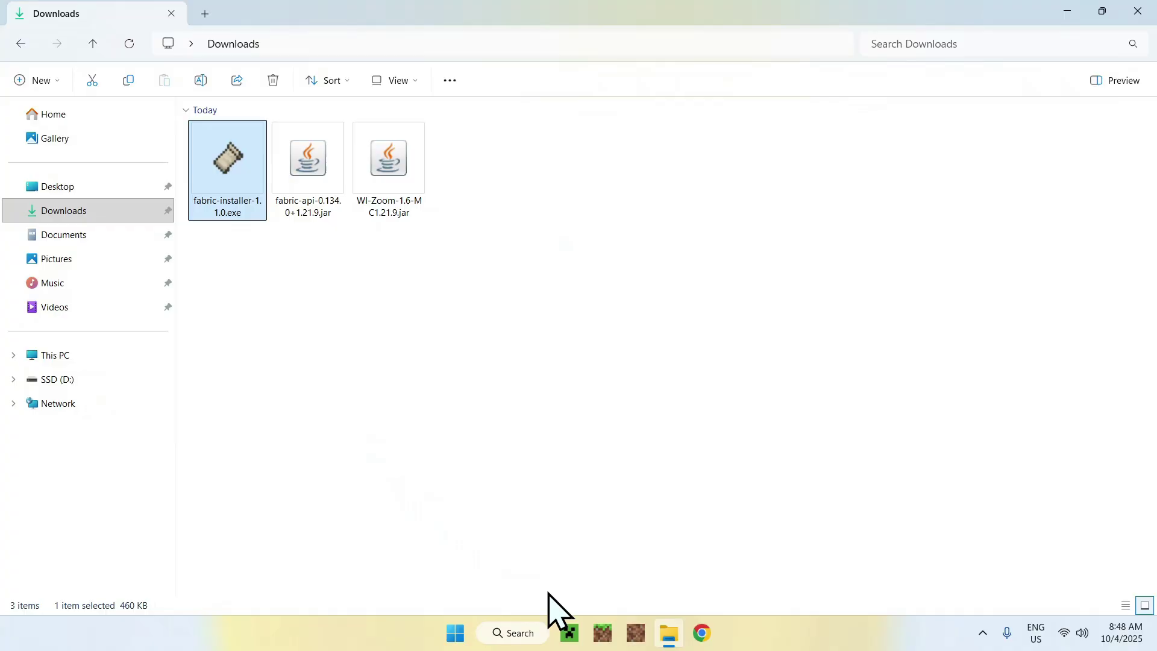
Switch to the Minecraft Launcher, open the game folder of the fabric-loader-1.21.9 installation and enter its mods folder
{"action": "left_click", "coordinate": [569, 632]}
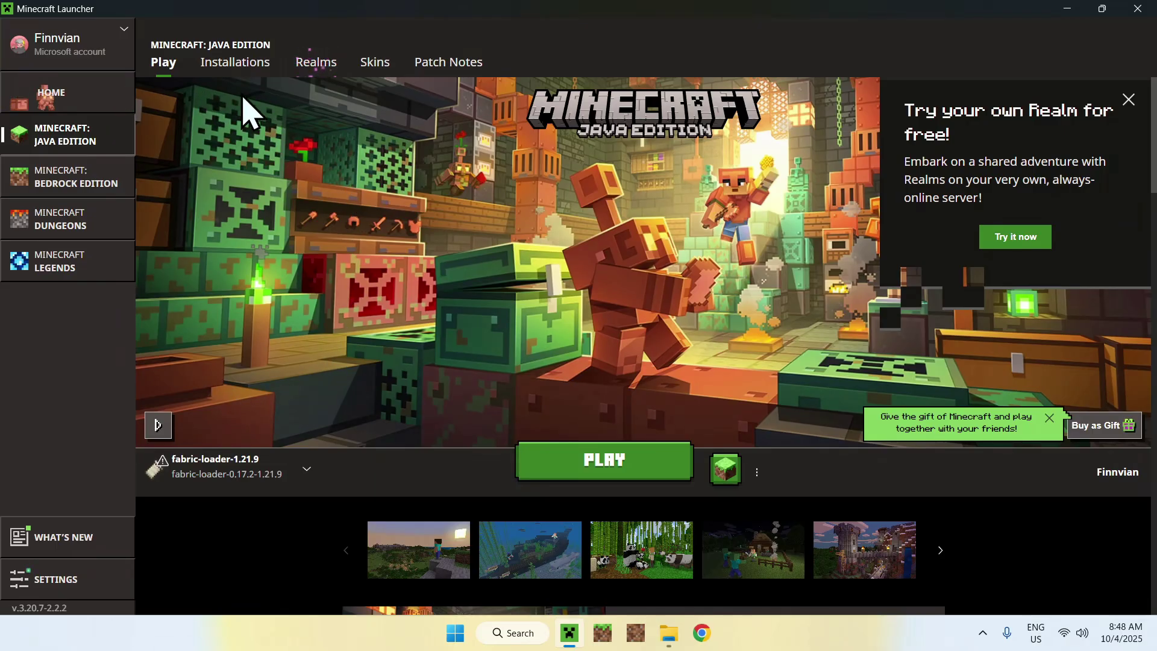
{"action": "left_click", "coordinate": [234, 64]}
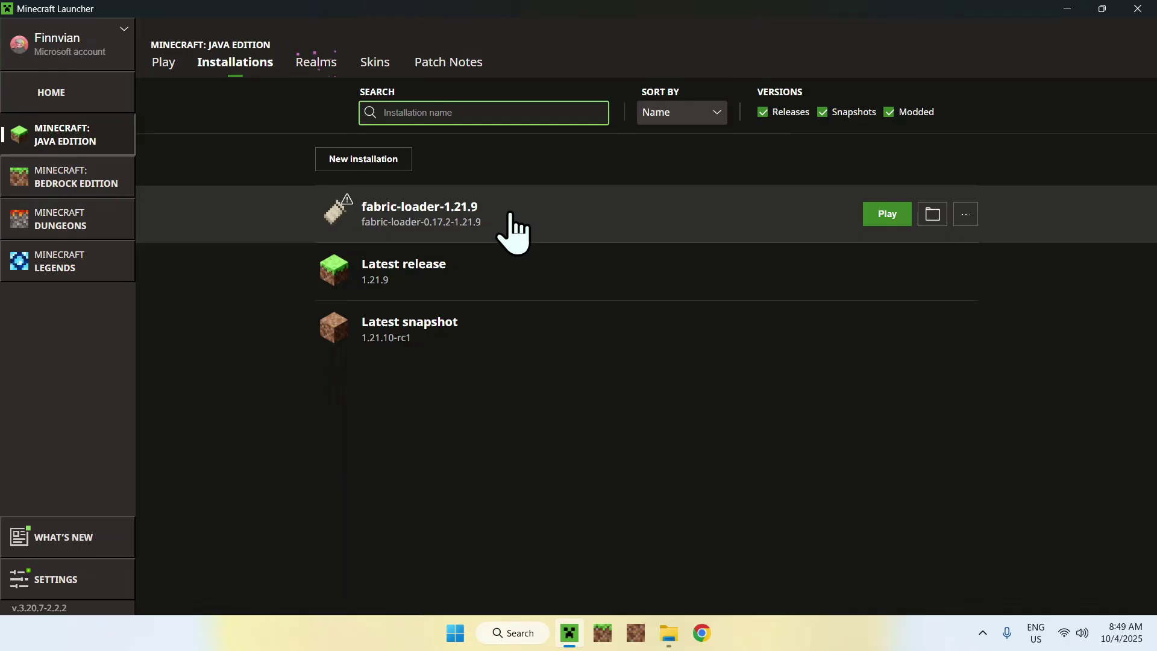
{"action": "left_click", "coordinate": [933, 216]}
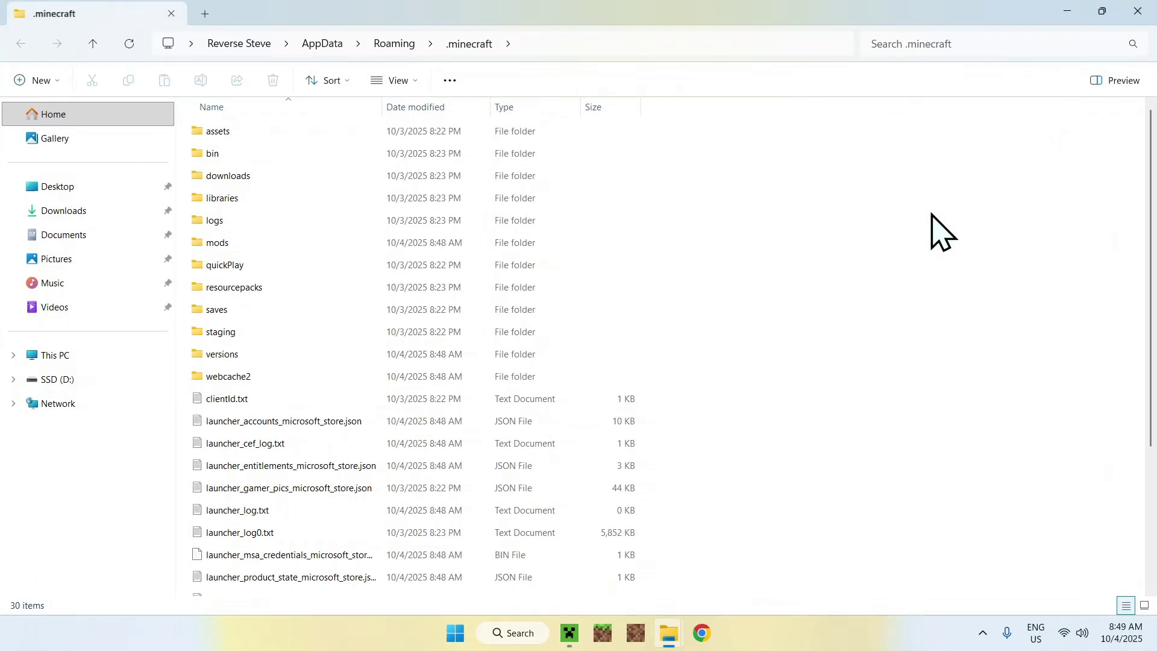
{"action": "left_click", "coordinate": [270, 242]}
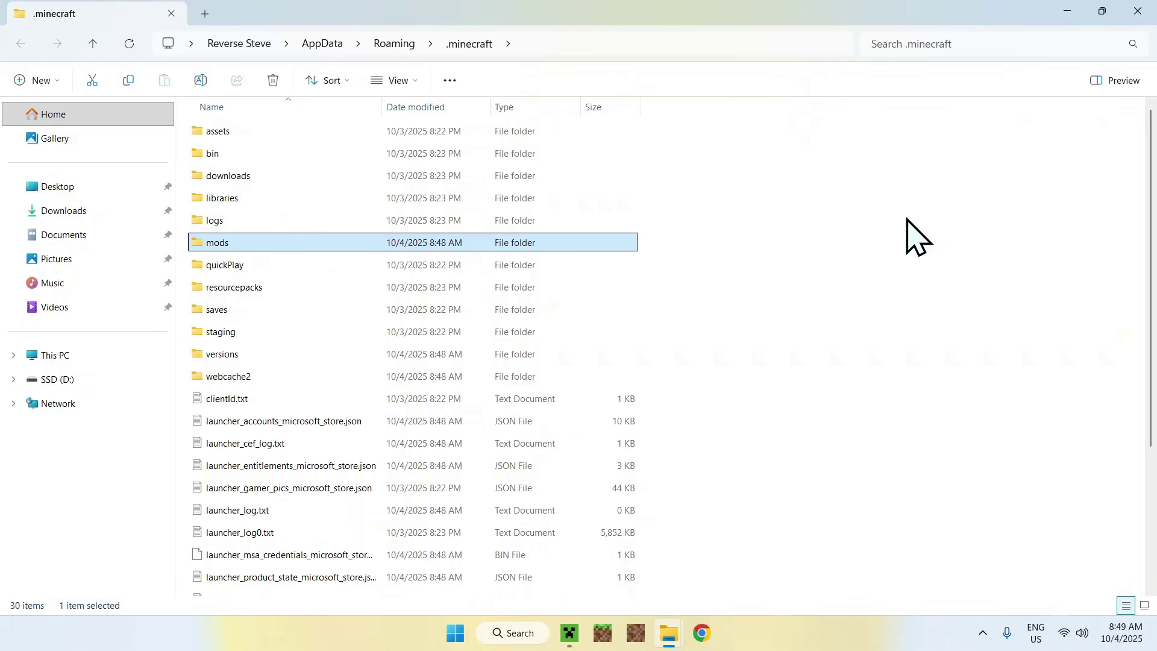
{"action": "double_click", "coordinate": [266, 241]}
{"action": "left_click_drag", "start_coordinate": [240, 164], "coordinate": [934, 612]}
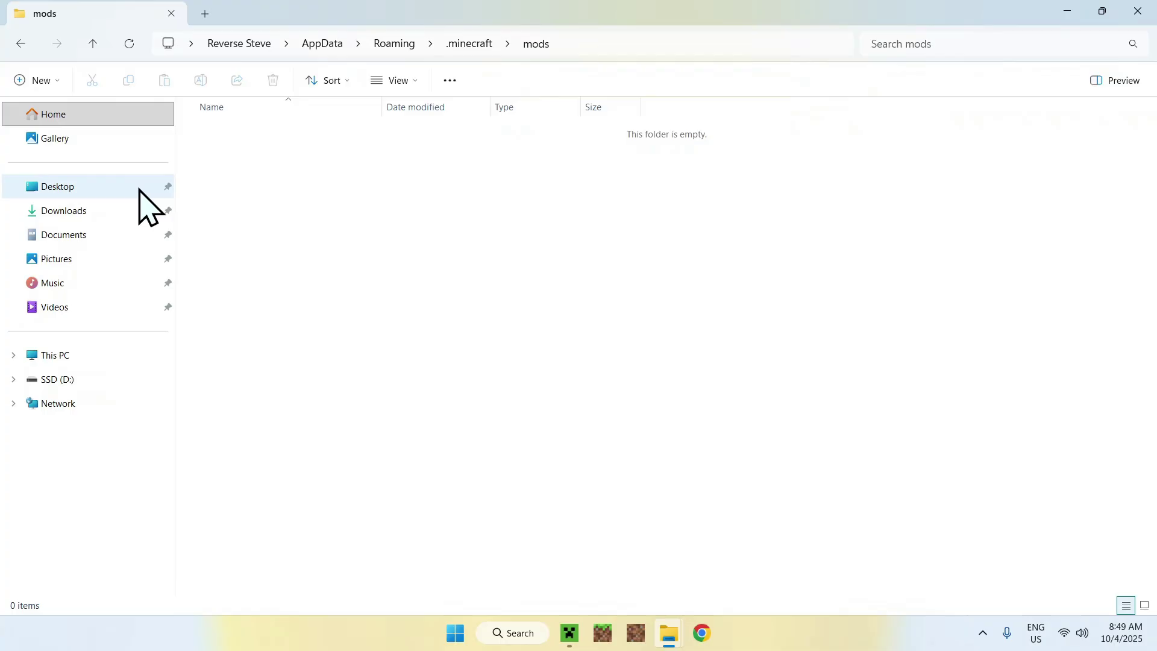
Copy fabric-api-0.134.0+1.21.9.jar and WI-Zoom-1.6-MC1.21.9.jar from Downloads into the .minecraft mods folder
{"action": "left_click", "coordinate": [106, 212]}
{"action": "left_click_drag", "start_coordinate": [467, 280], "coordinate": [313, 151]}
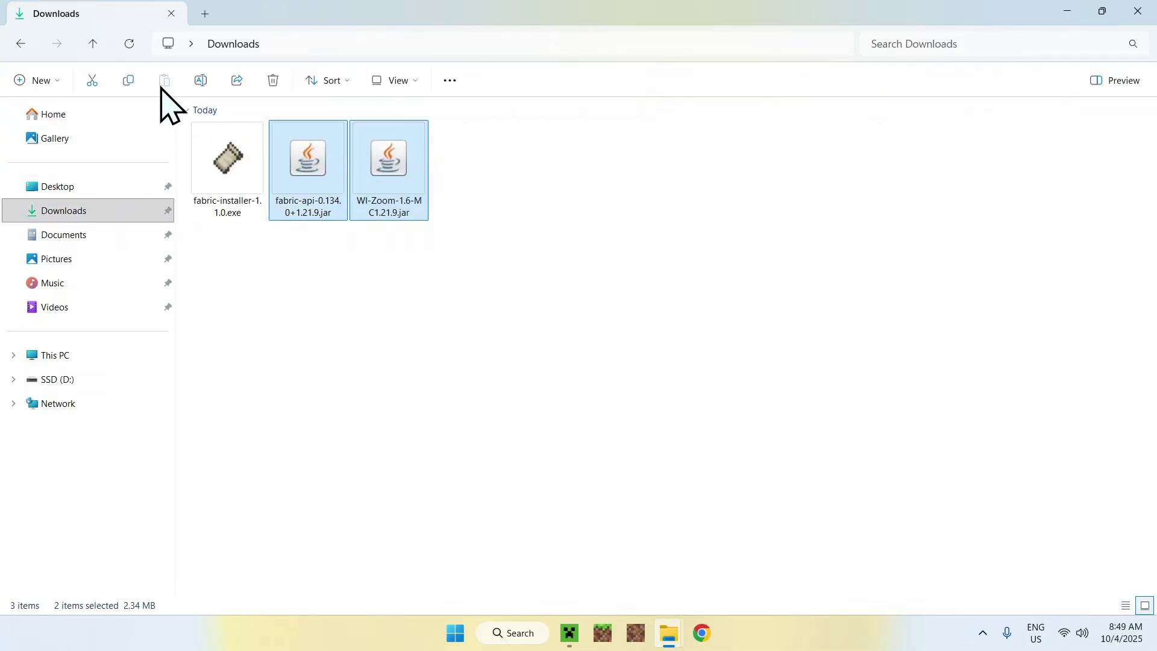
{"action": "left_click", "coordinate": [130, 82]}
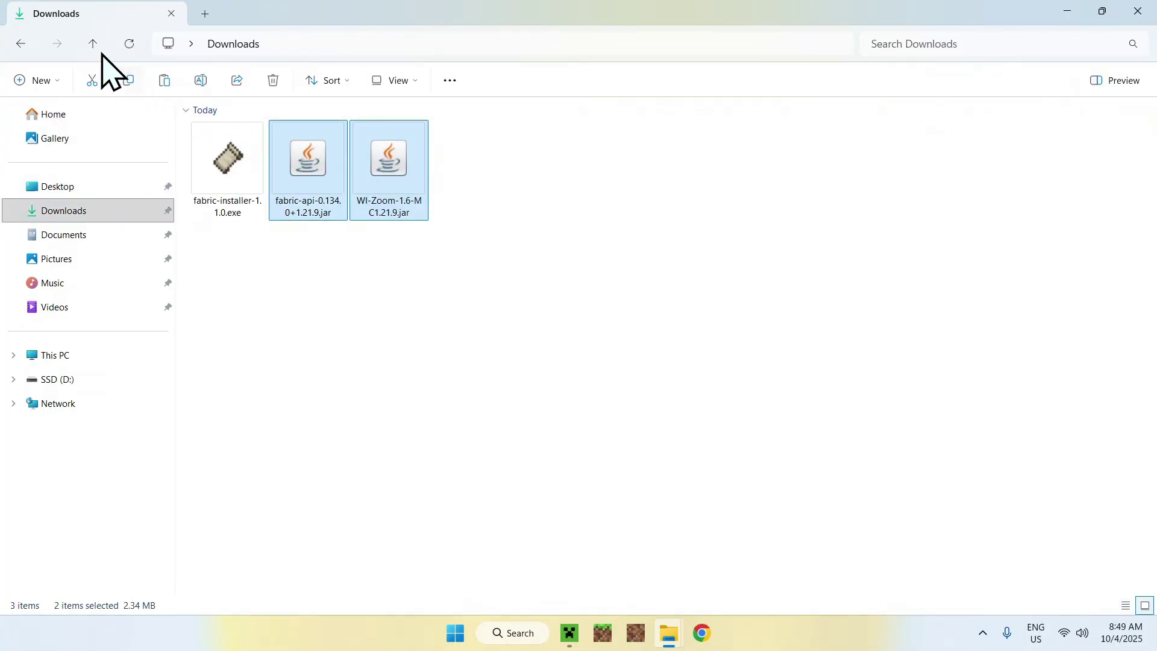
{"action": "left_click", "coordinate": [19, 47]}
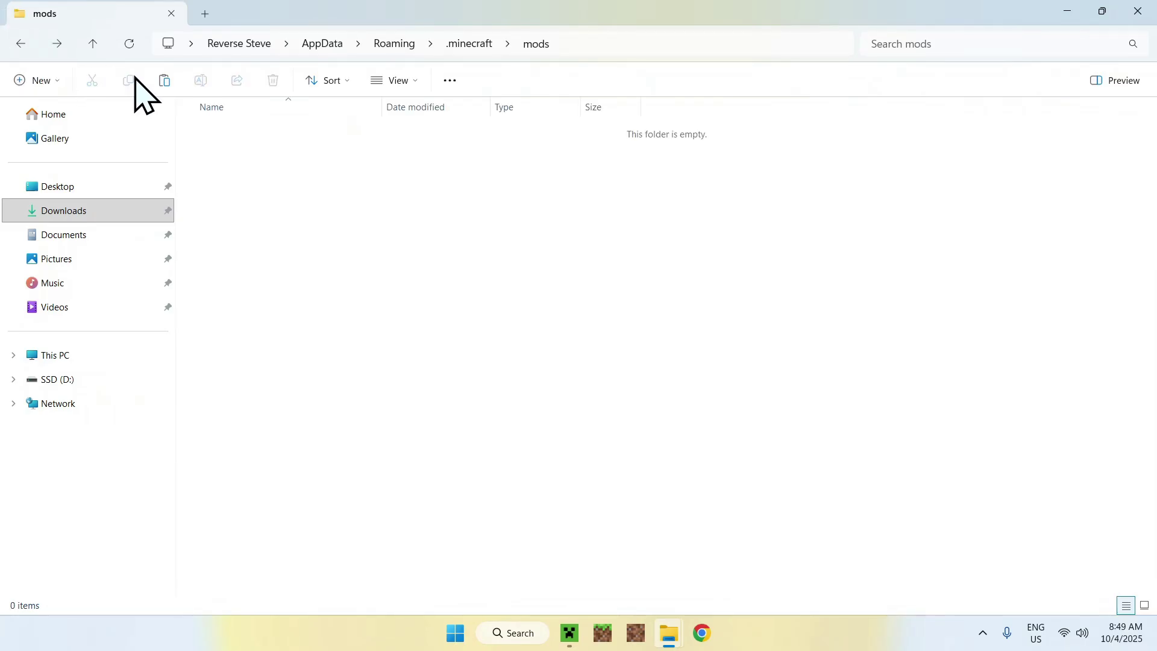
{"action": "left_click", "coordinate": [159, 85]}
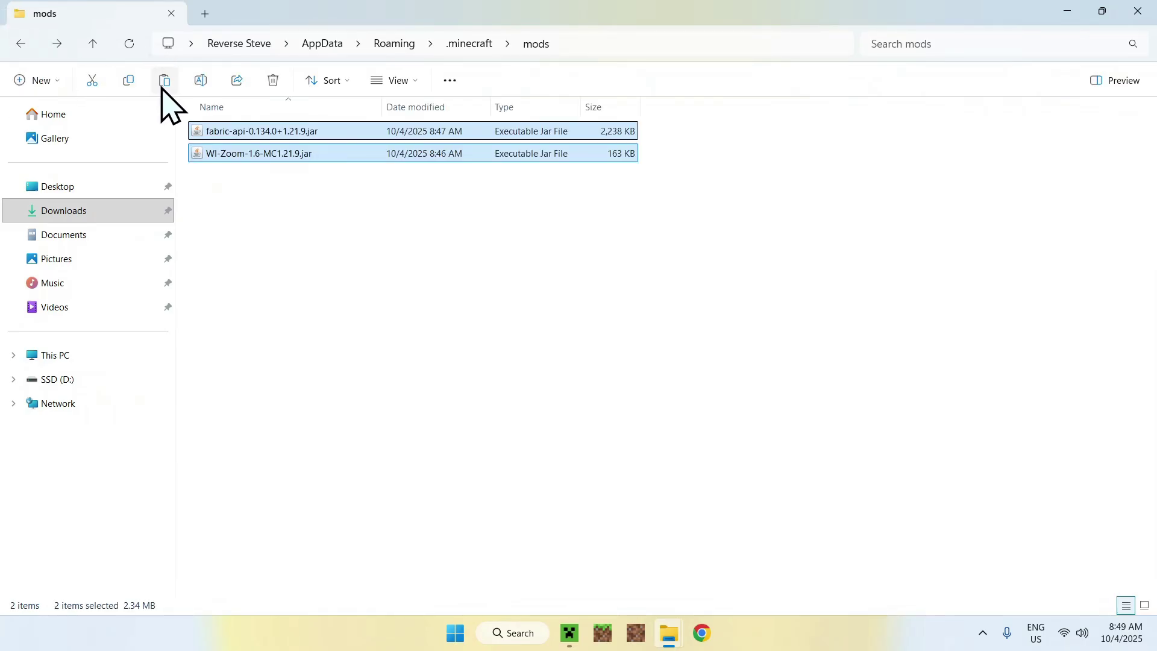
{"action": "left_click", "coordinate": [258, 179]}
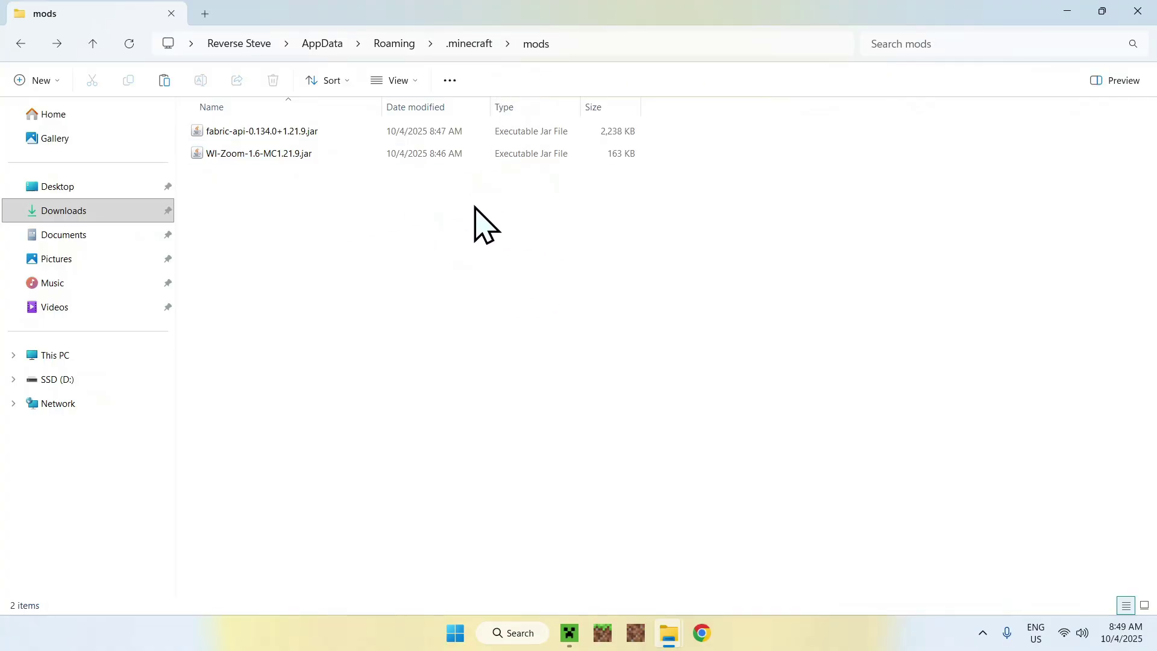
Launch fabric-loader-1.21.9 from the Minecraft Launcher, accepting the risks without further warnings, and maximize the game window
{"action": "left_click", "coordinate": [572, 632]}
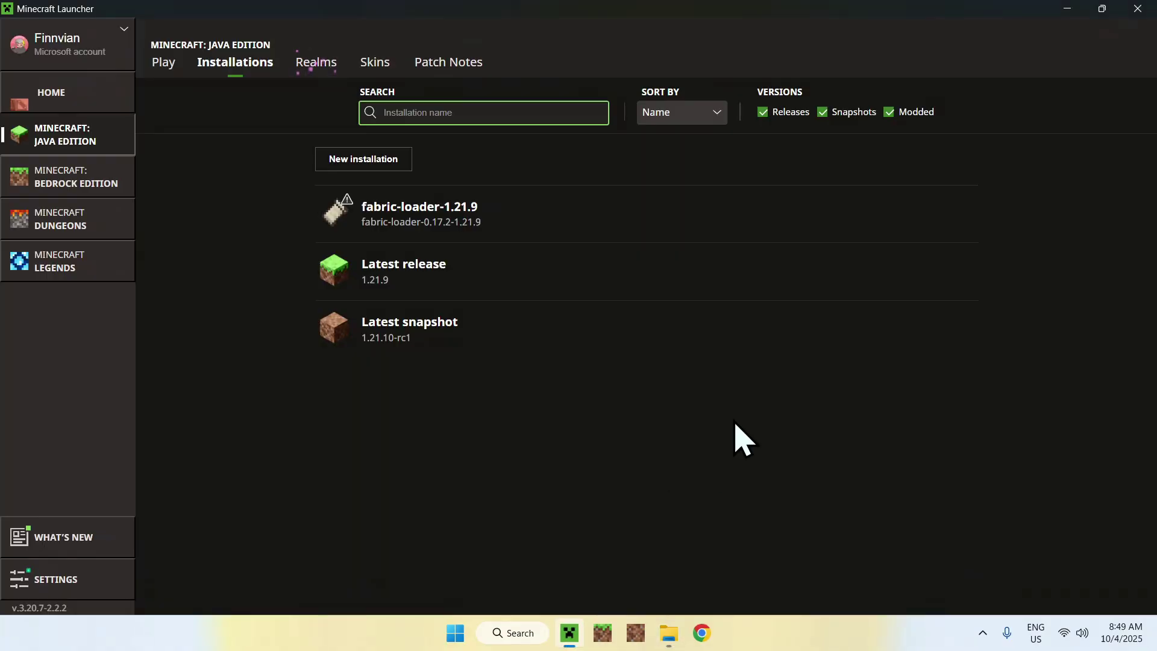
{"action": "left_click", "coordinate": [162, 68]}
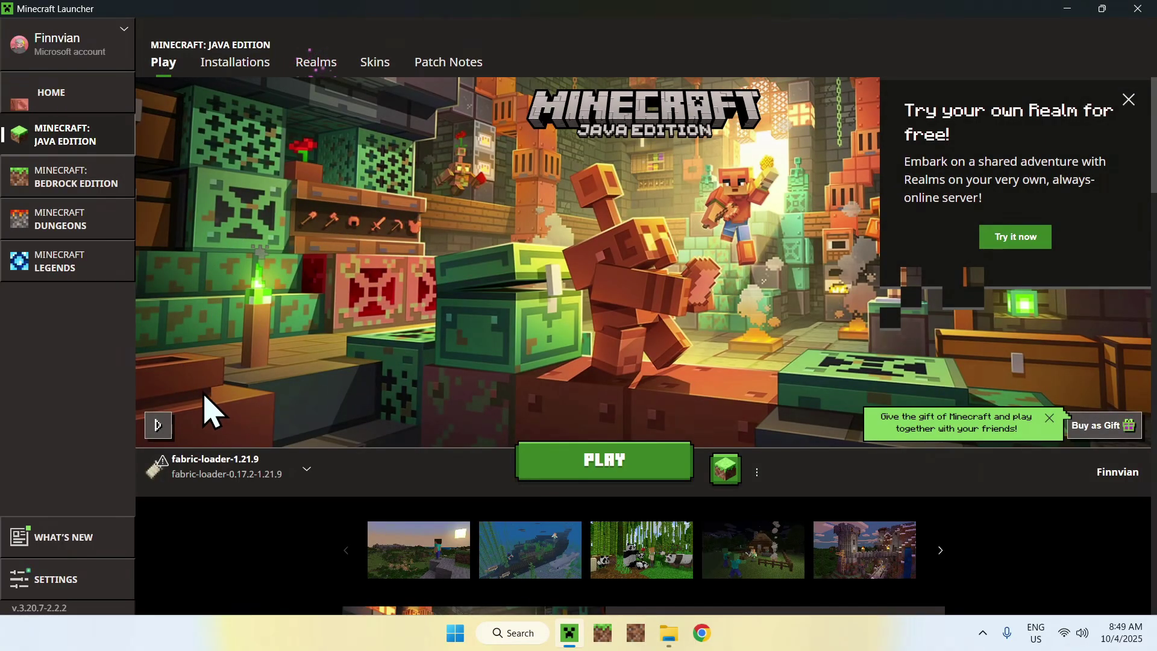
{"action": "left_click", "coordinate": [599, 469]}
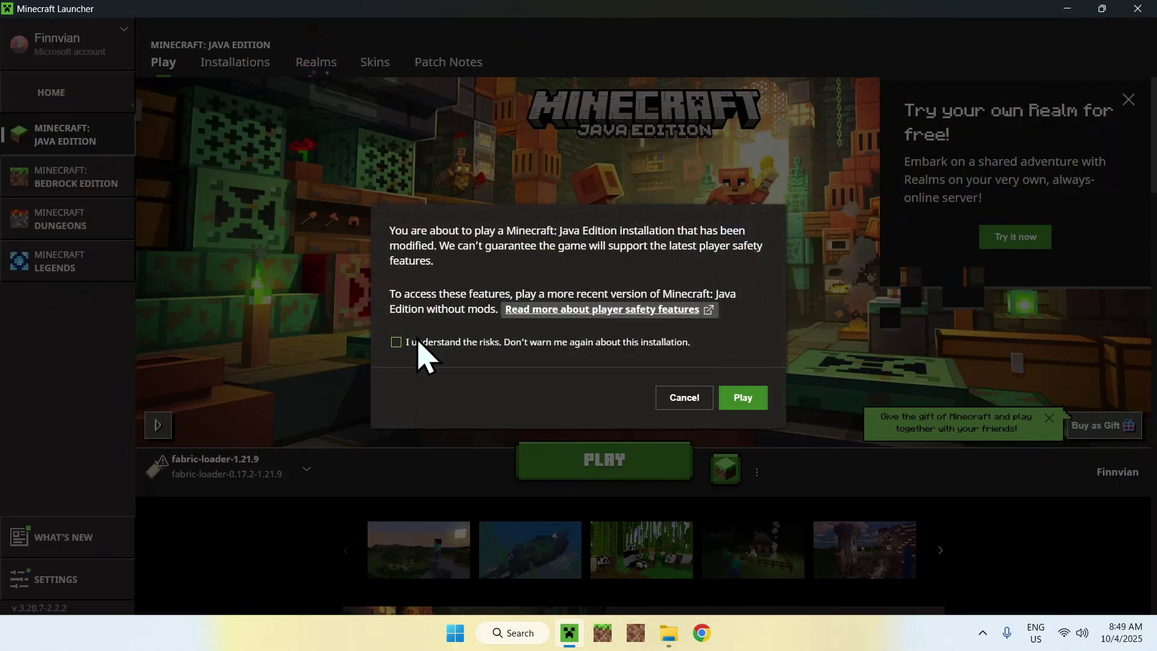
{"action": "left_click", "coordinate": [396, 343]}
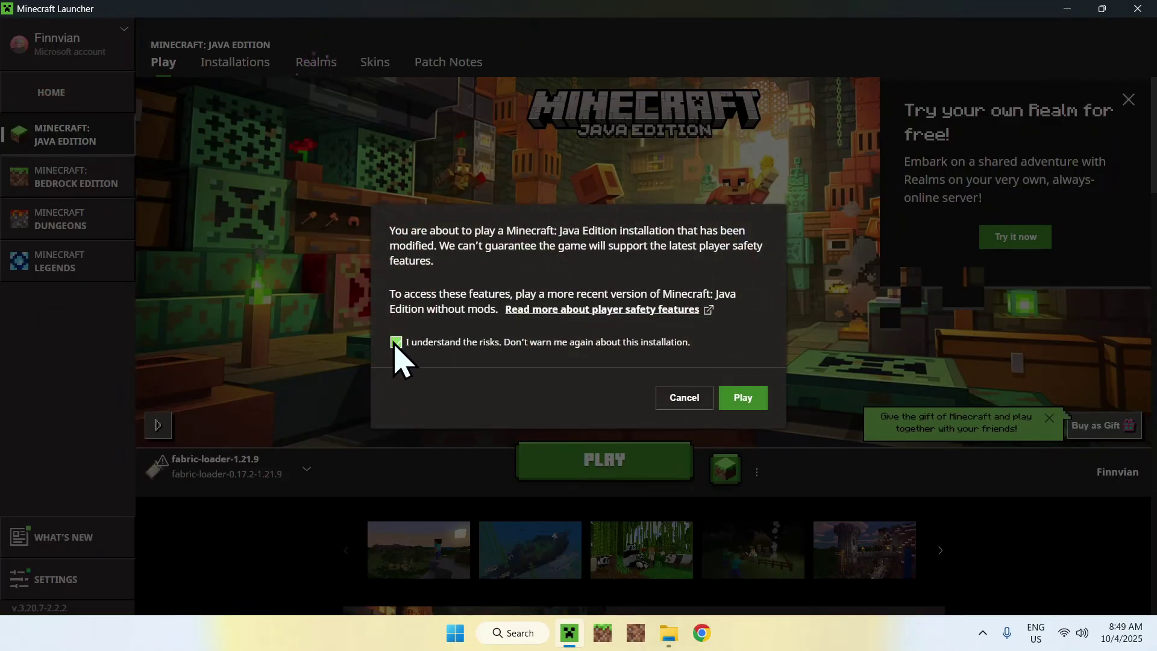
{"action": "left_click", "coordinate": [743, 399]}
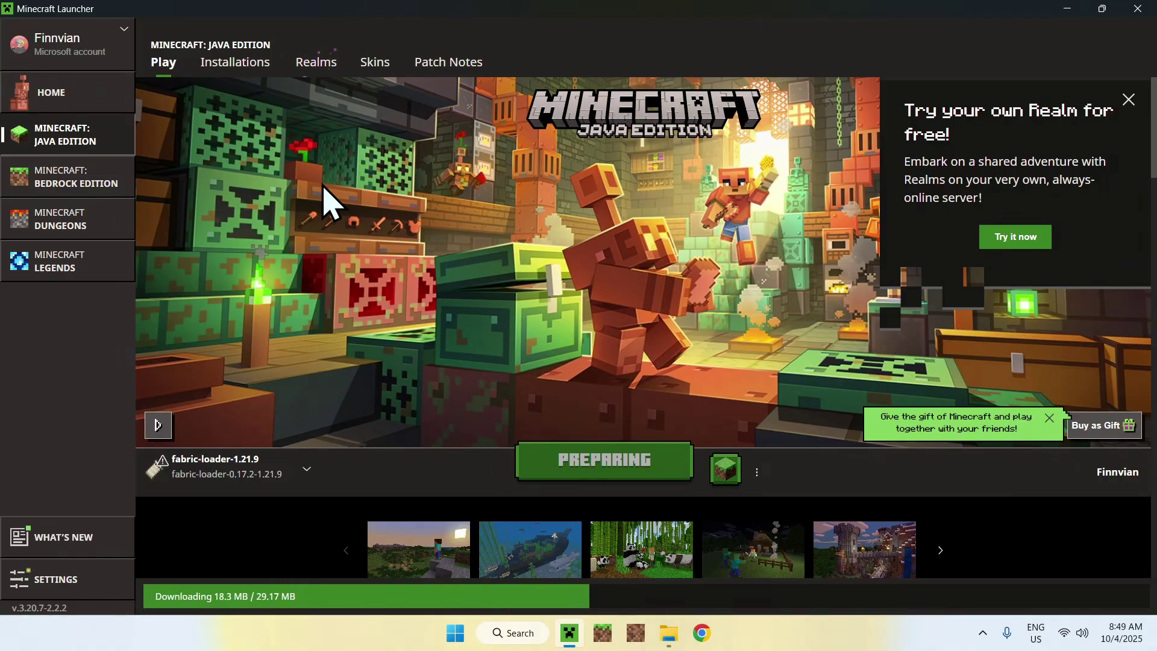
{"action": "key", "text": "alt+Tab"}
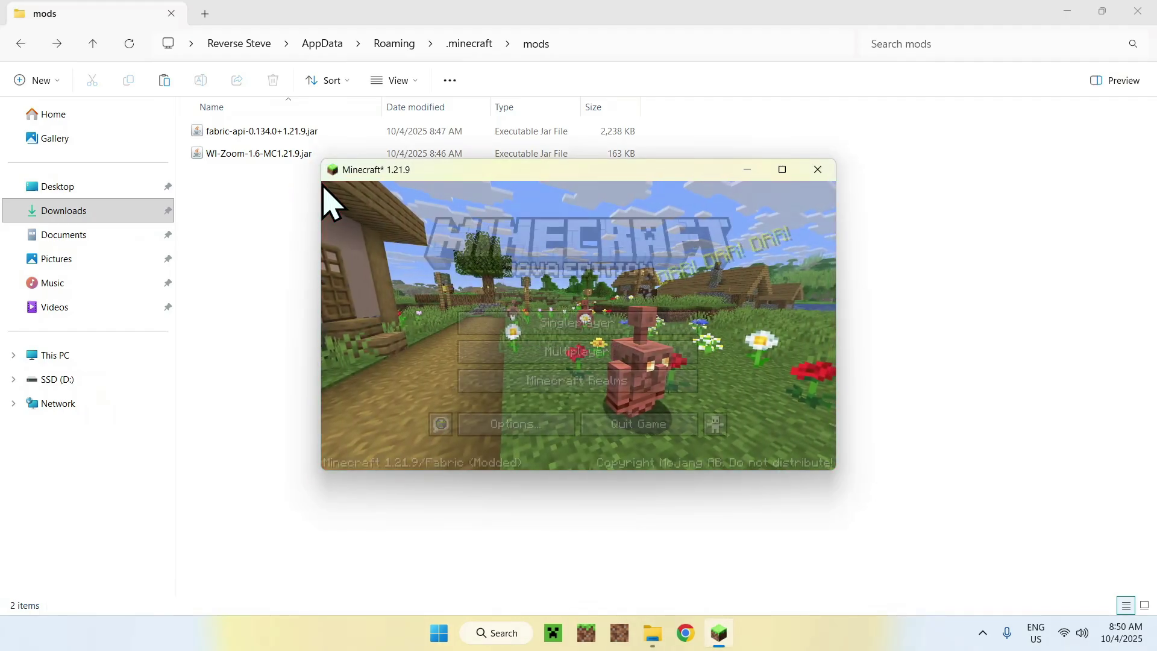
{"action": "left_click", "coordinate": [781, 171]}
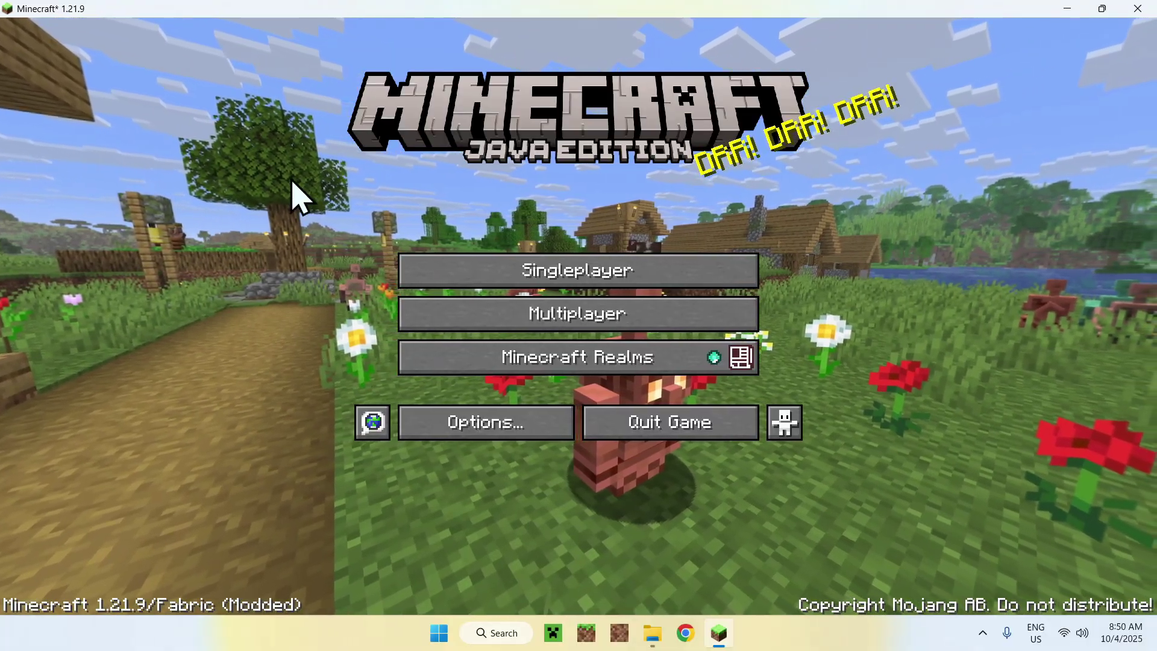
Load the first existing singleplayer world and walk forward in it
{"action": "left_click", "coordinate": [593, 276]}
{"action": "left_click", "coordinate": [367, 129]}
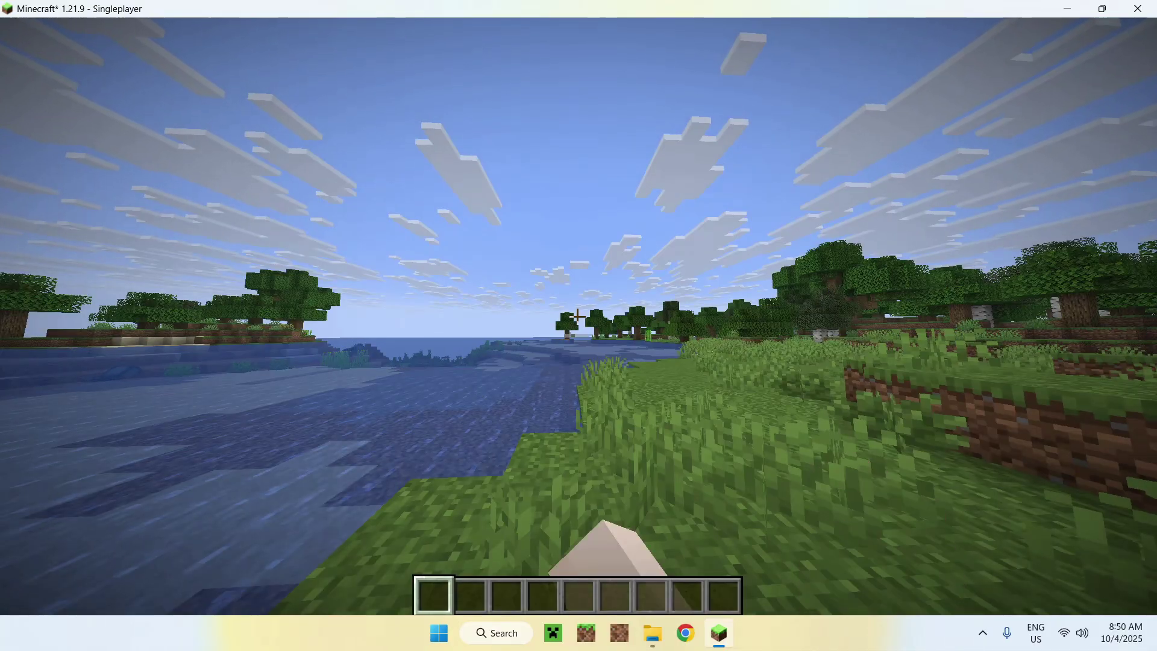
{"action": "key", "text": "w"}
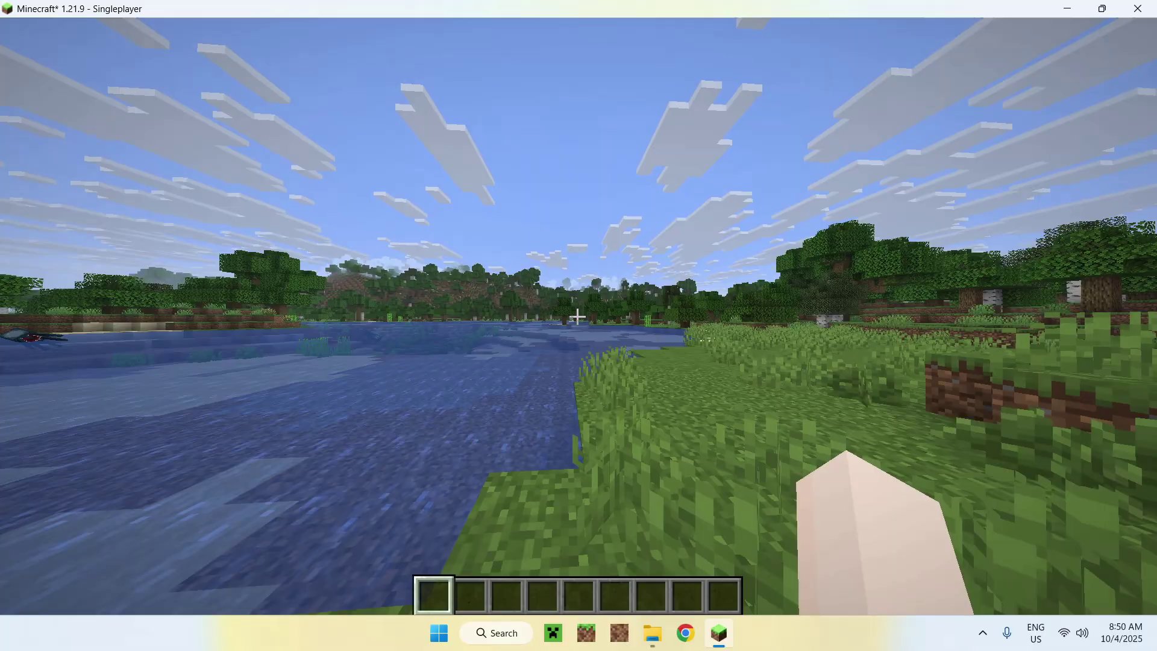
Look up the WI Zoom key in the game's key binds and return to the world
{"action": "key", "text": "Escape"}
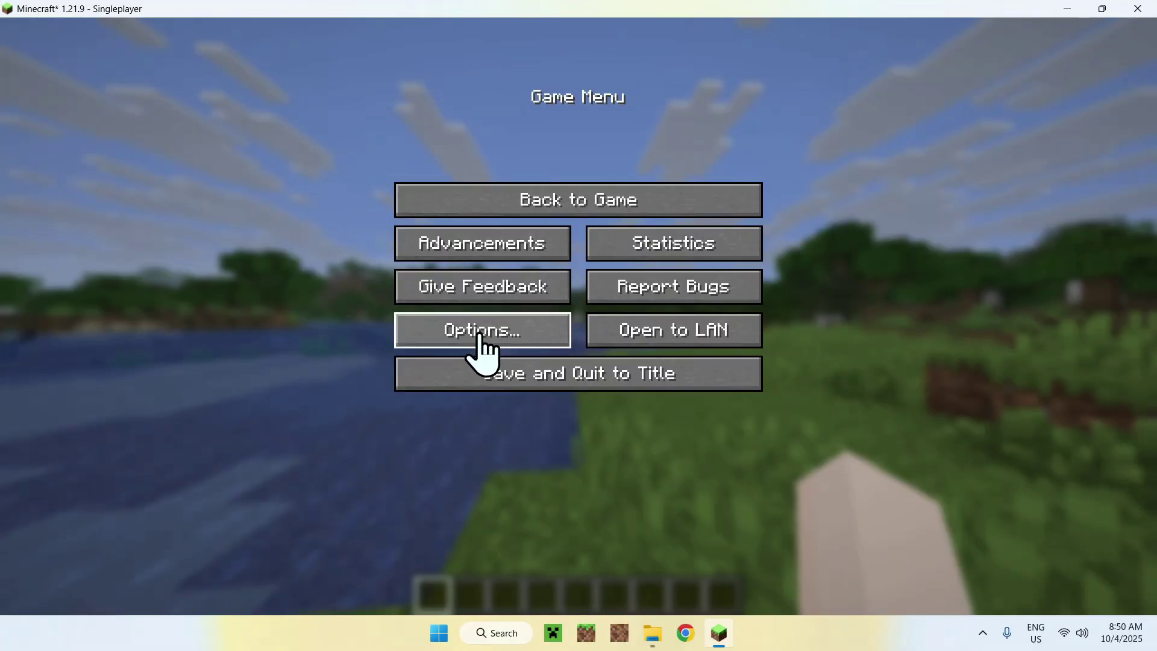
{"action": "left_click", "coordinate": [475, 337]}
{"action": "left_click", "coordinate": [710, 250]}
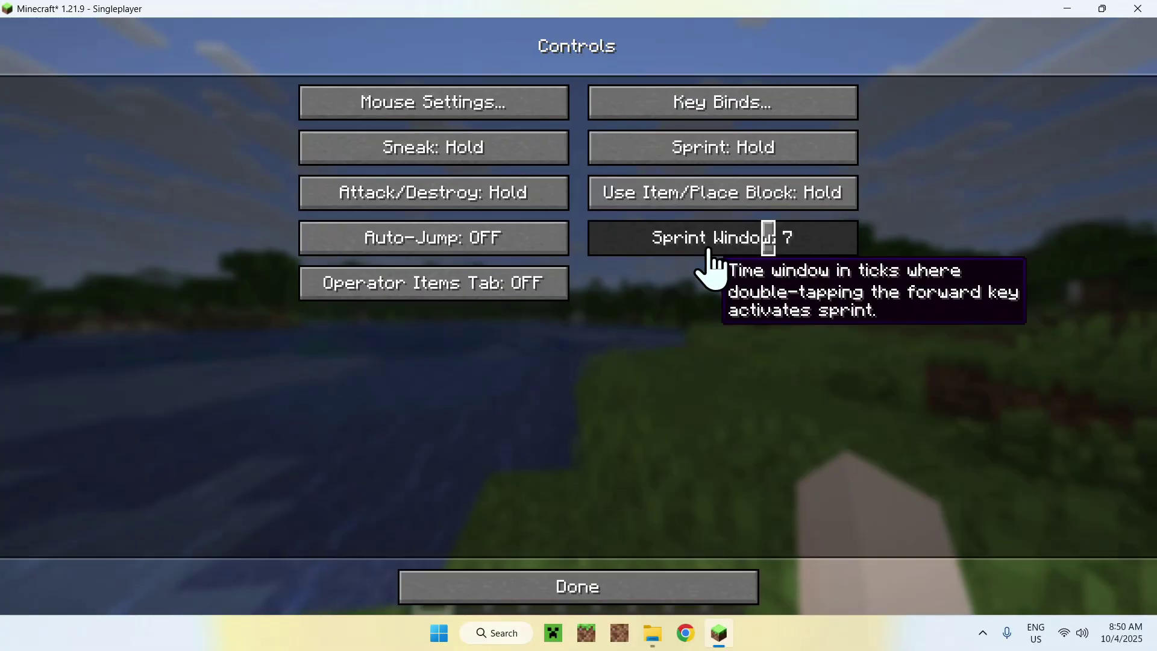
{"action": "left_click", "coordinate": [725, 132]}
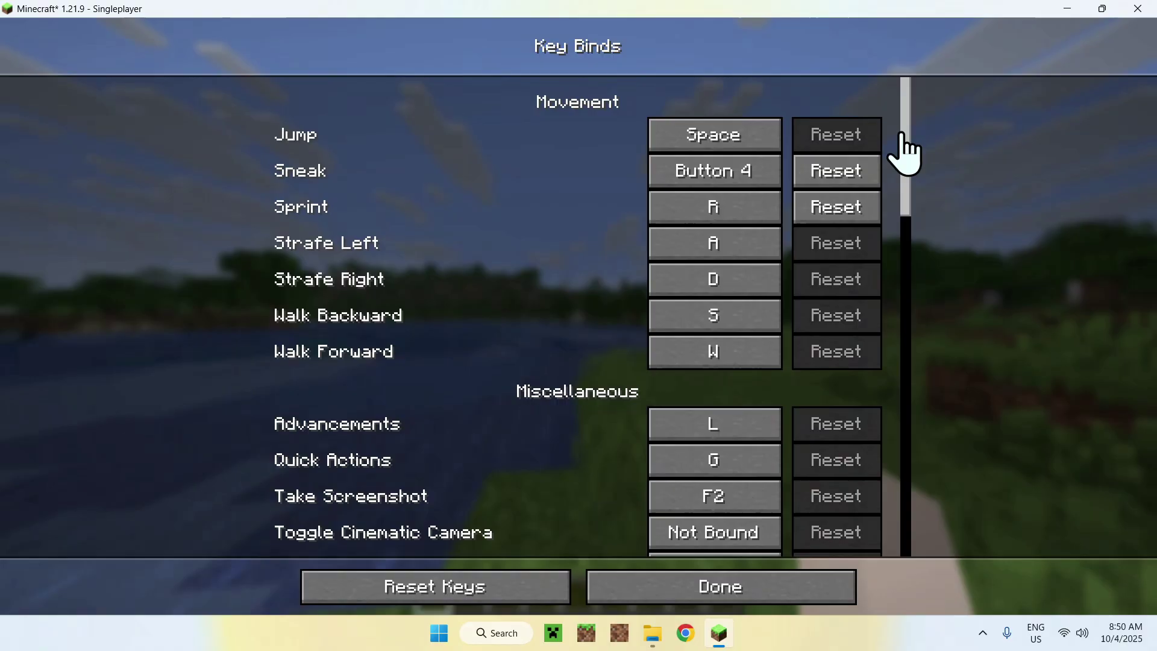
{"action": "left_click_drag", "start_coordinate": [904, 129], "coordinate": [940, 509]}
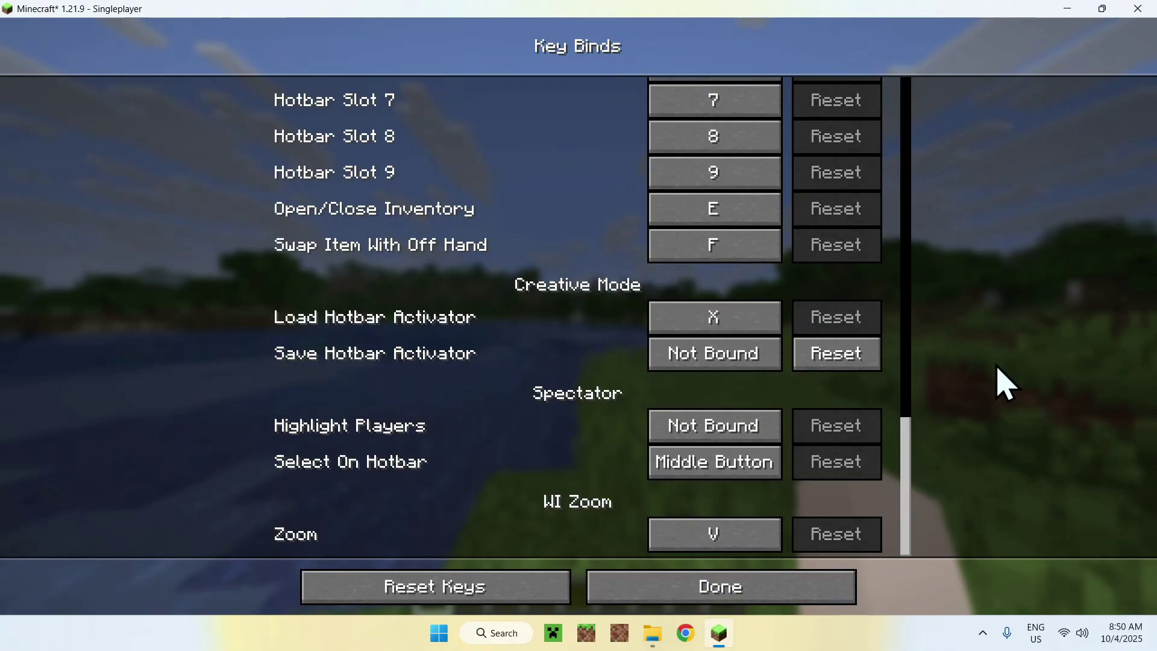
{"action": "key", "text": "Escape"}
{"action": "key", "text": "Escape"}
{"action": "key", "text": "Escape"}
{"action": "key", "text": "Escape"}
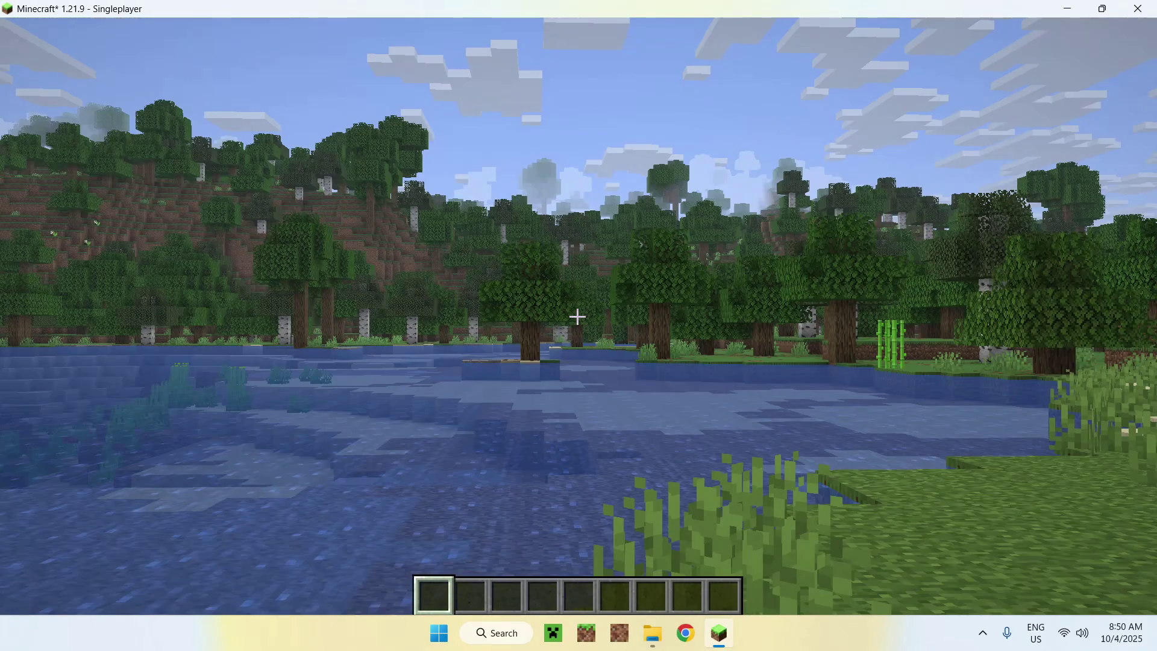
Test WI Zoom in the world by zooming in on the squid across the water and back out
{"action": "left_click", "coordinate": [578, 317]}
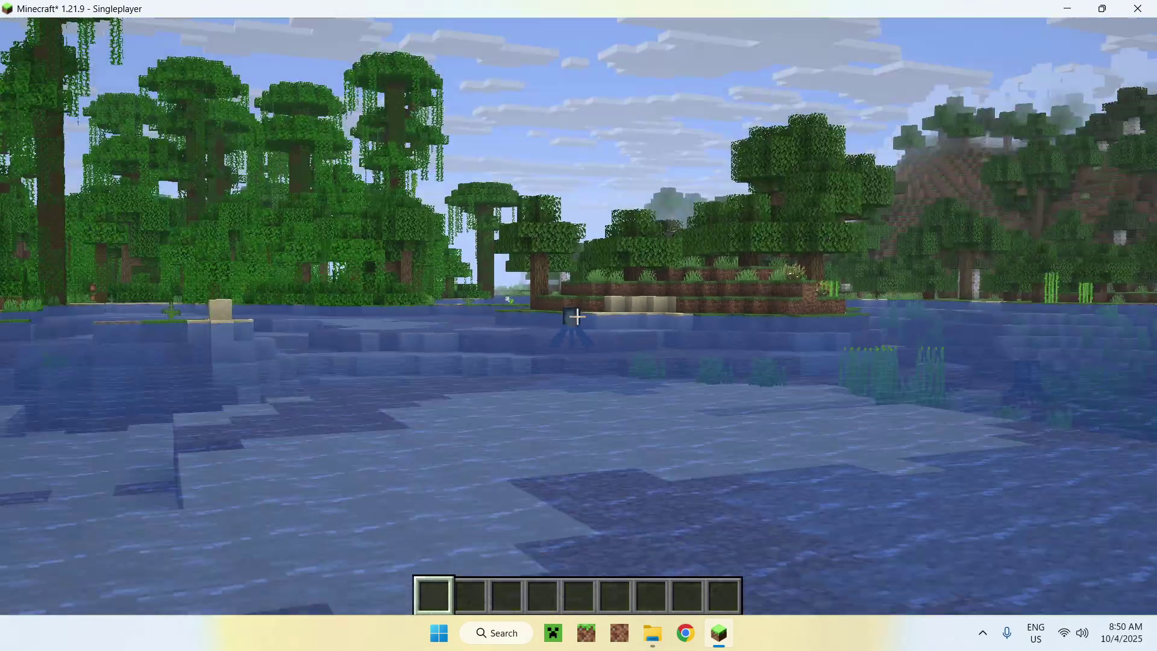
{"action": "left_click", "coordinate": [577, 316]}
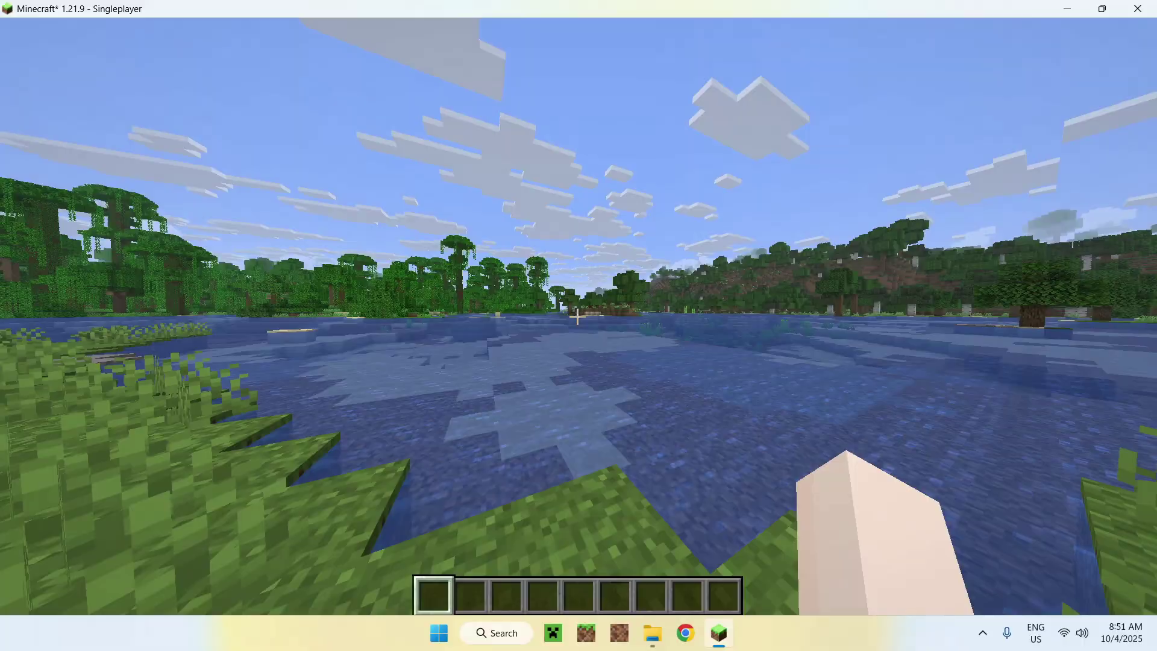
{"action": "key", "text": "w"}
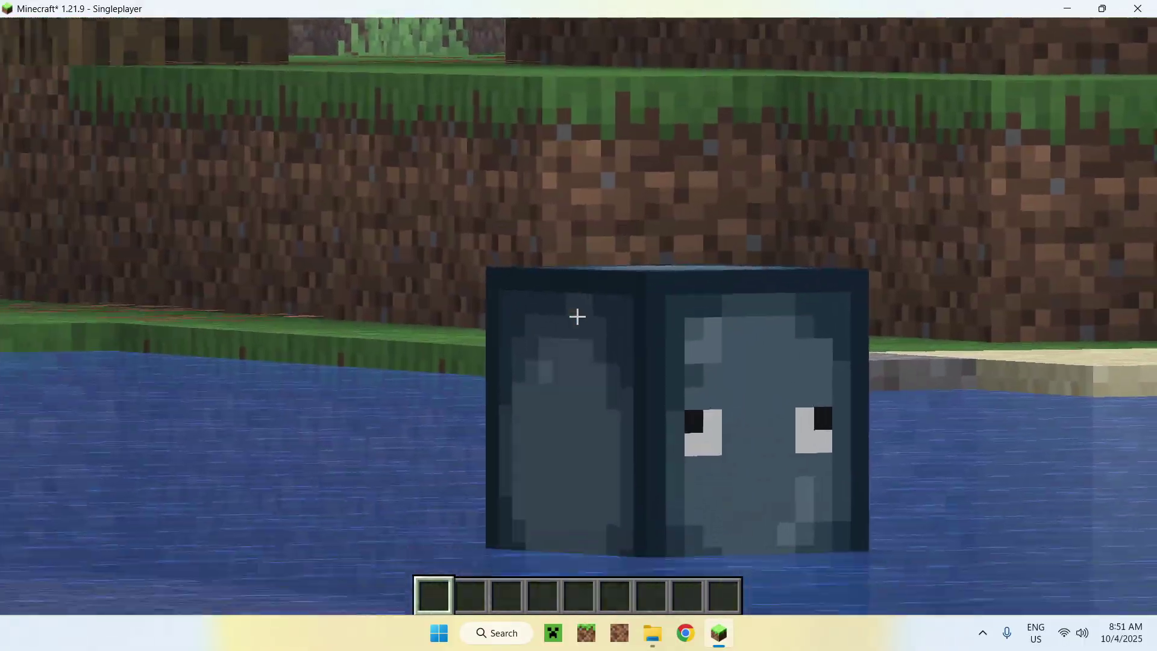
{"action": "left_click", "coordinate": [578, 316]}
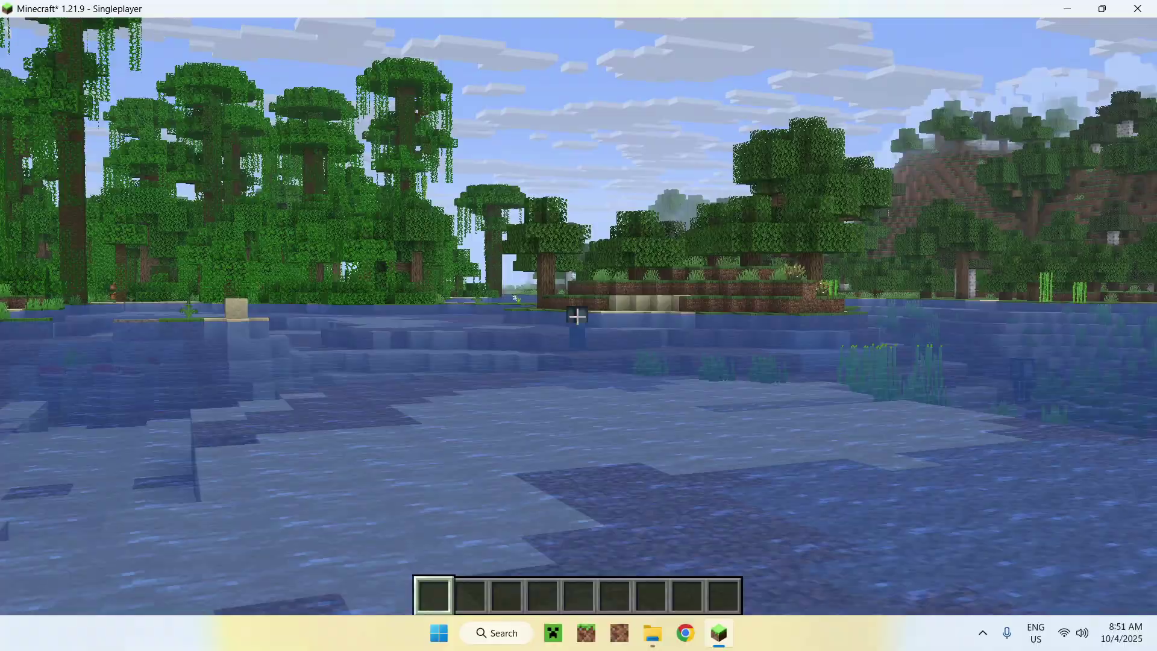